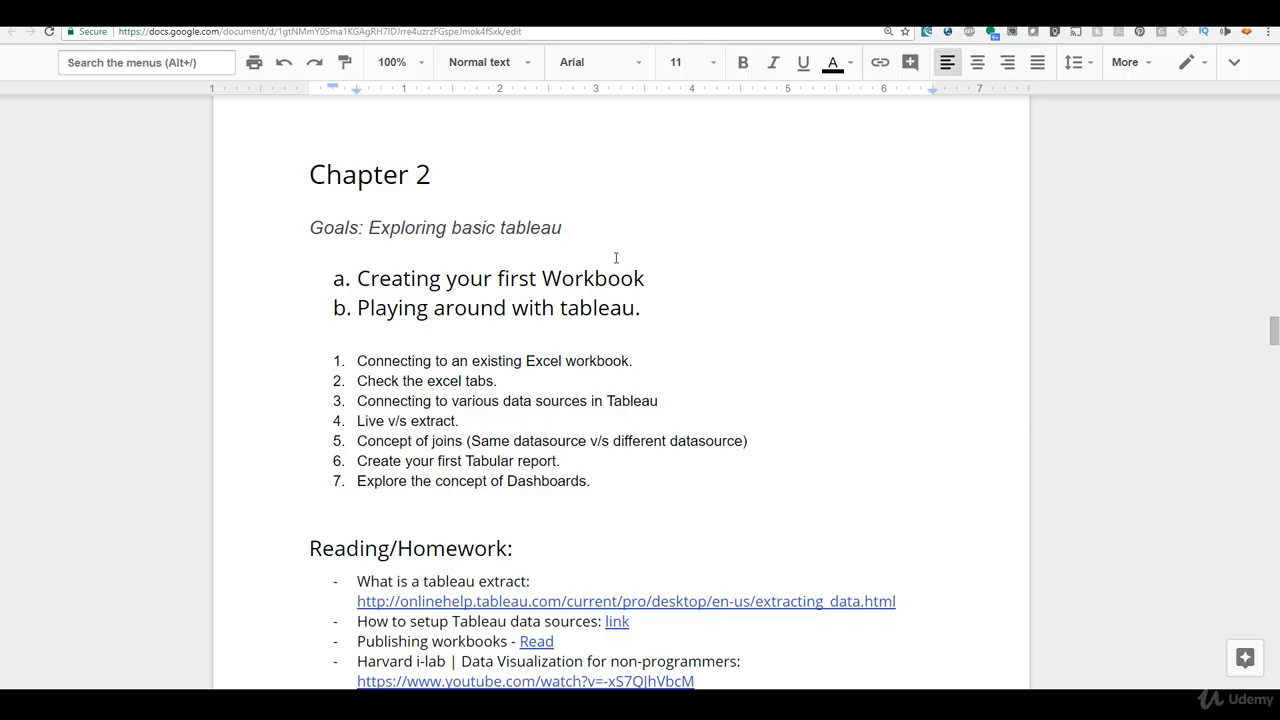
Step: Launch Tableau 10.4 and maximize its window
key("super")
type("tab")
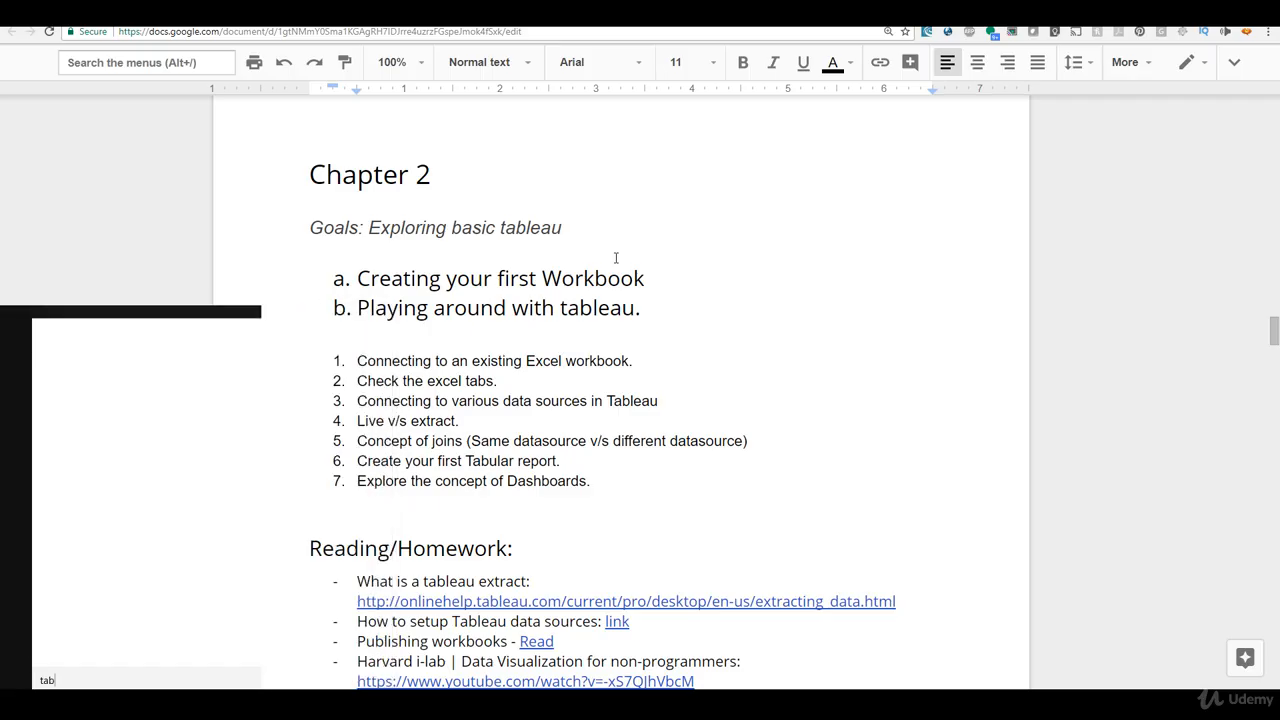
type("leau")
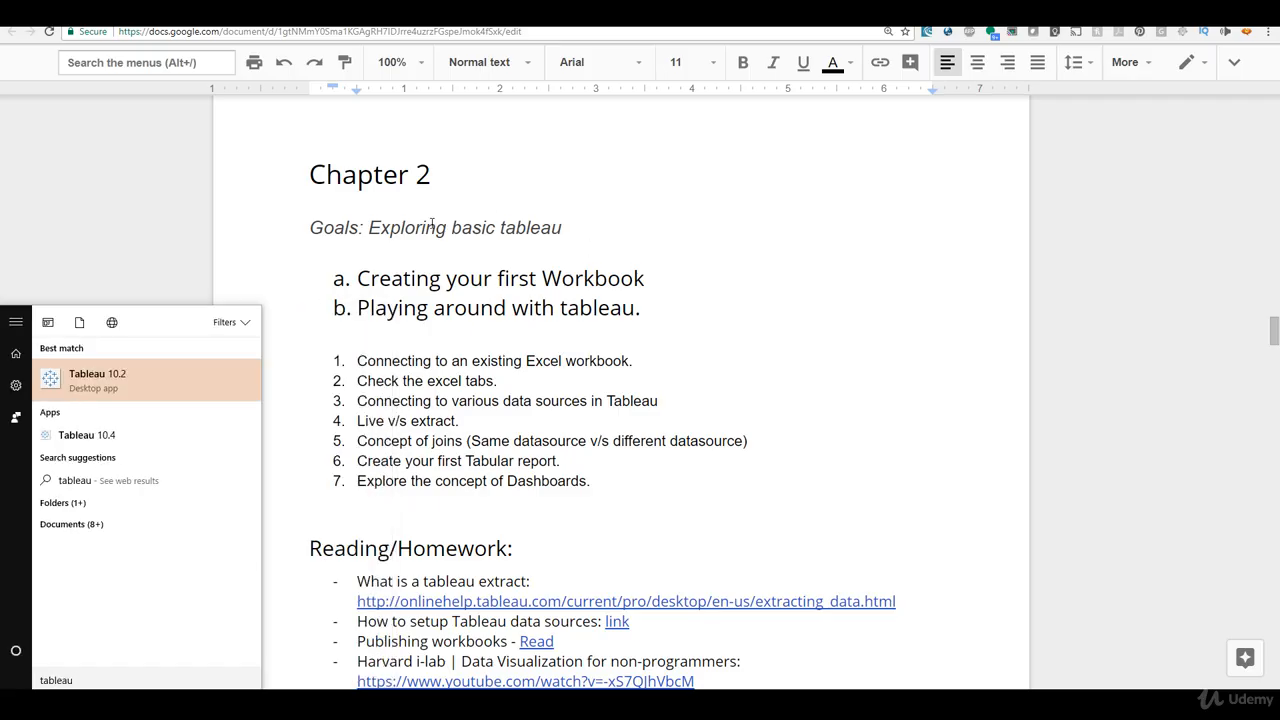
left_click(85, 440)
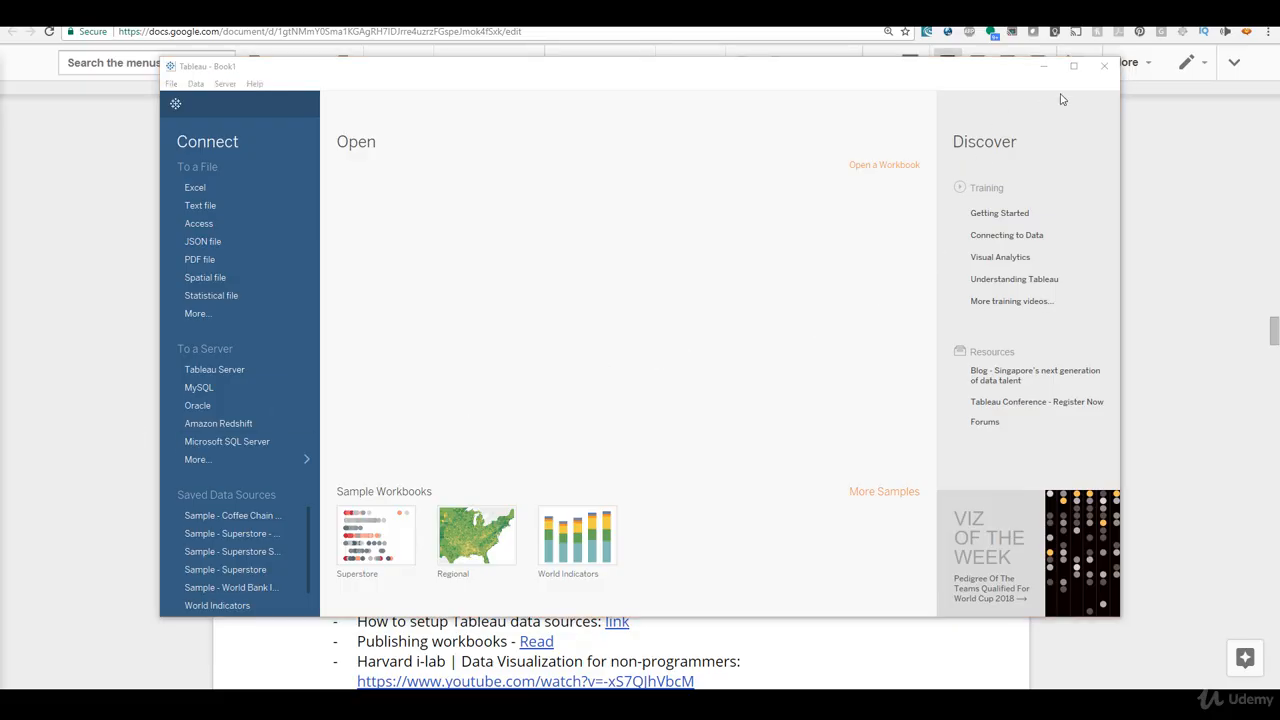
left_click(1073, 65)
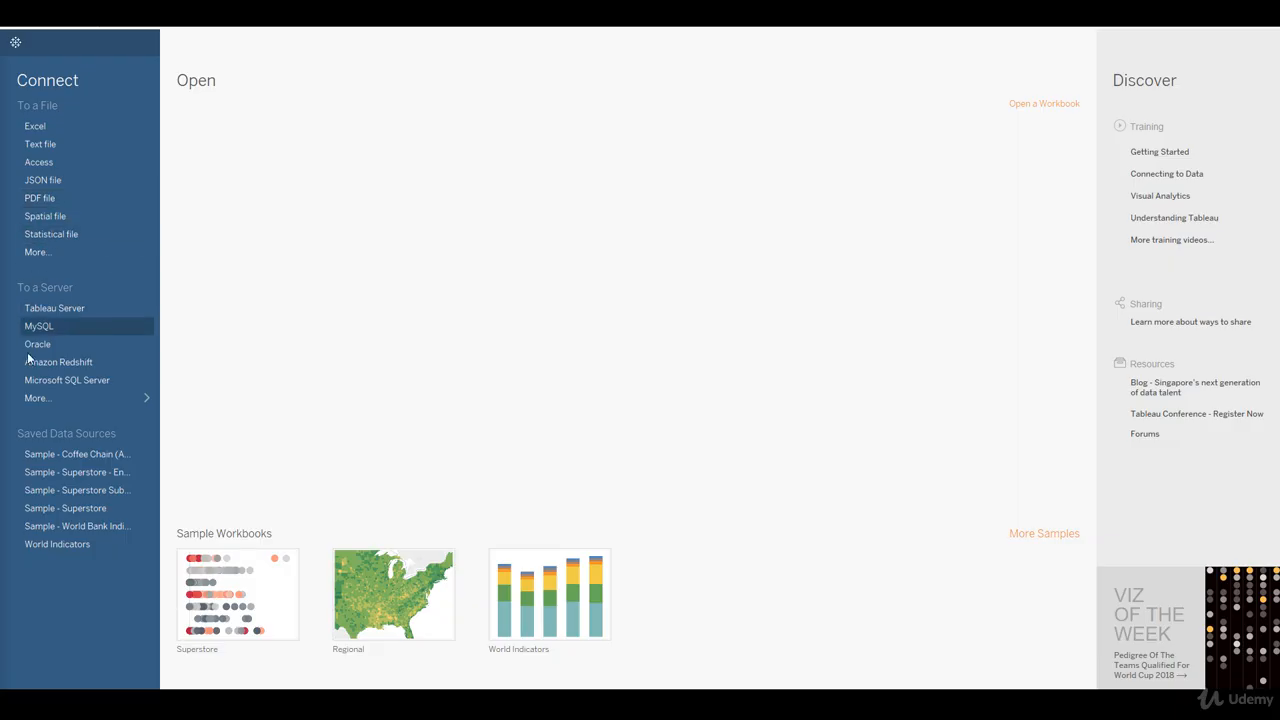
Step: From Tableau's Excel file chooser, open the Datasources folder in a separate File Explorer window and open Sample - World Bank Indicators.xlsx in Excel
left_click(43, 135)
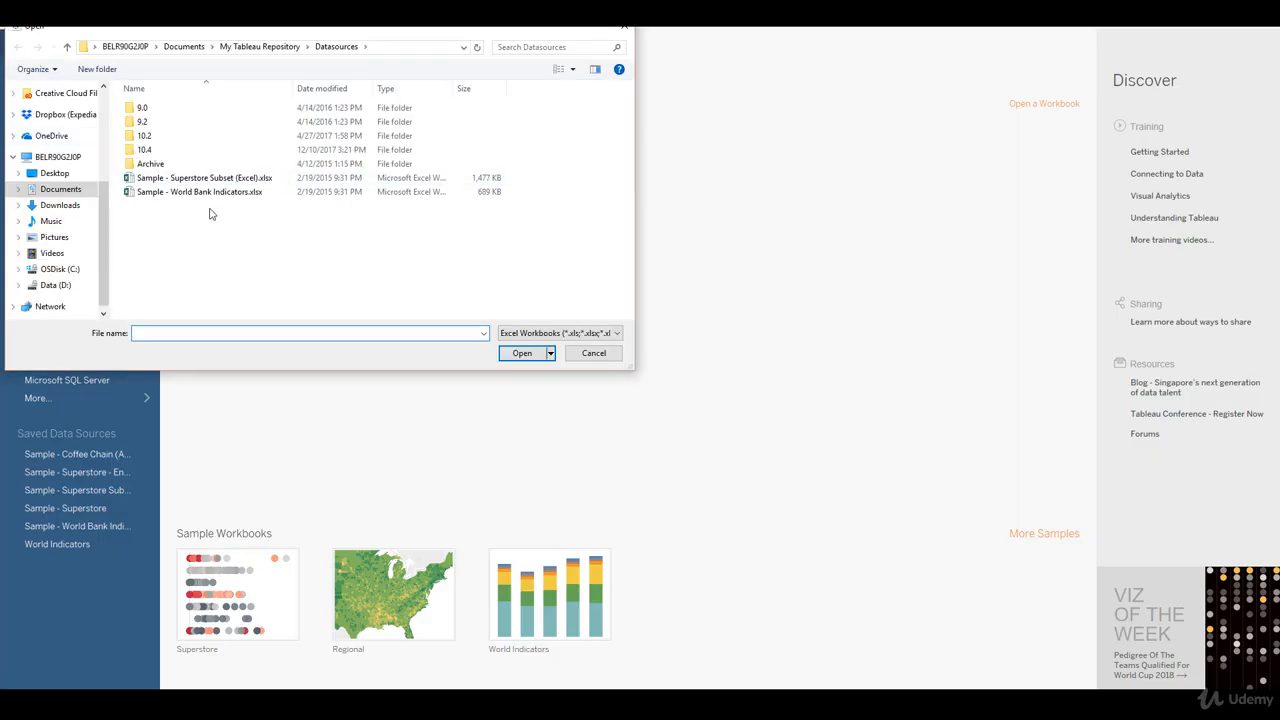
left_click(388, 52)
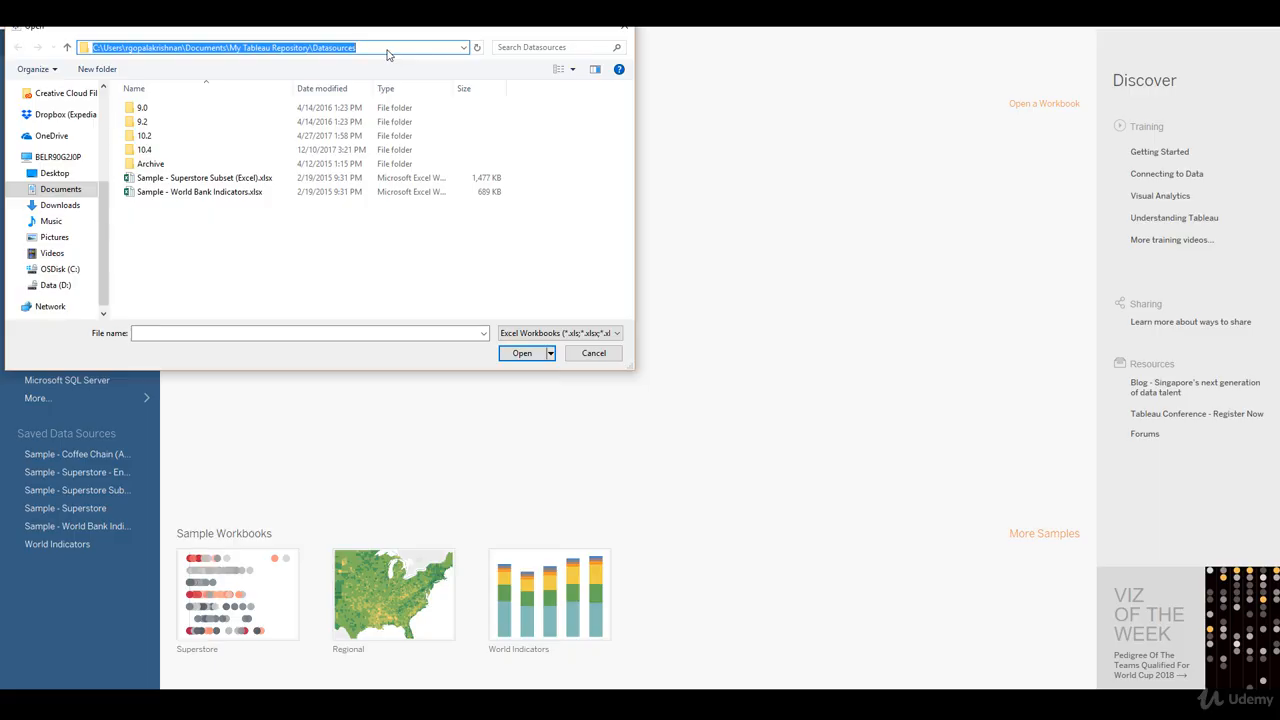
key("ctrl+c")
key("super+r")
key("ctrl+v")
key("Return")
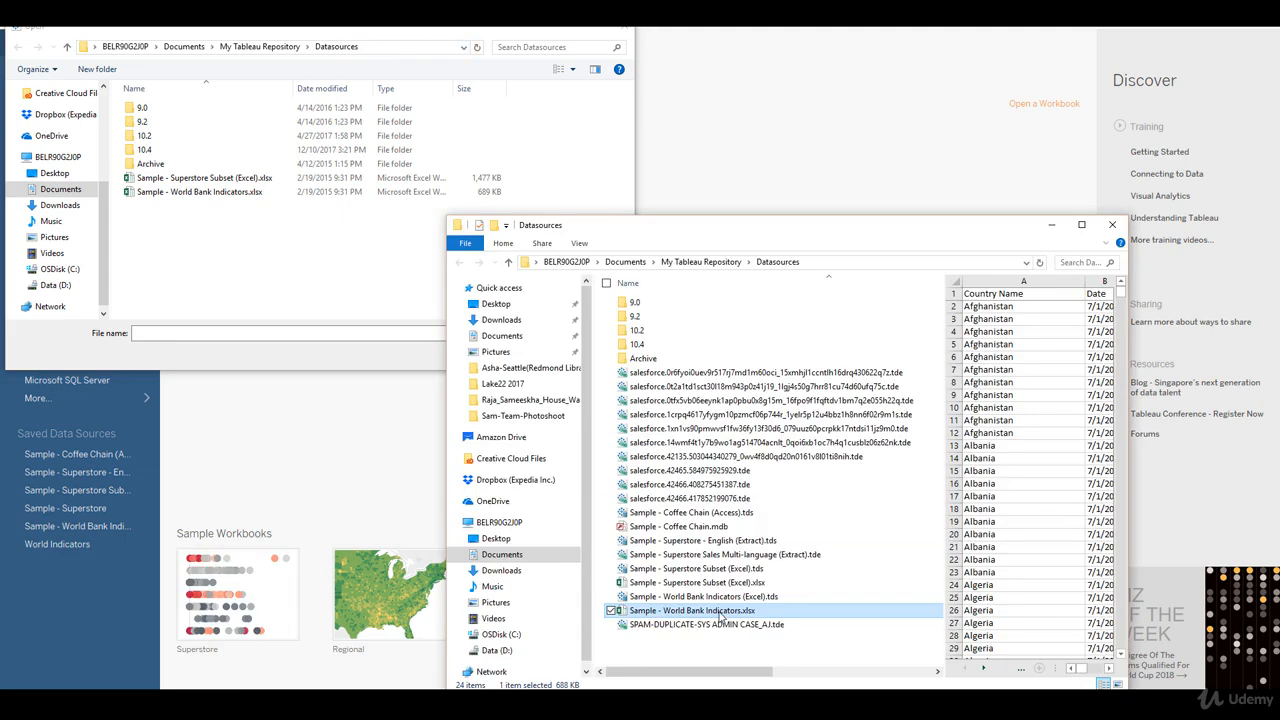
double_click(722, 612)
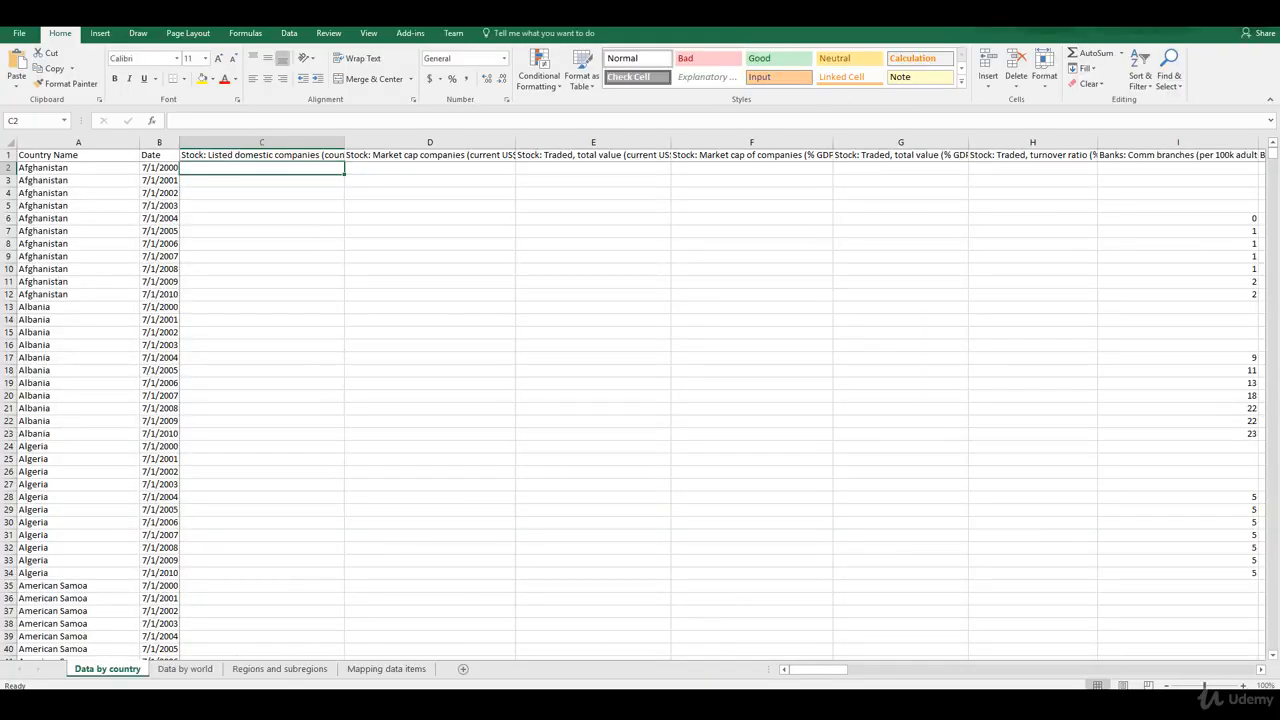
Step: Look through the workbook's Data by world, Regions and subregions, Mapping data items and Data by country sheets
left_click(185, 669)
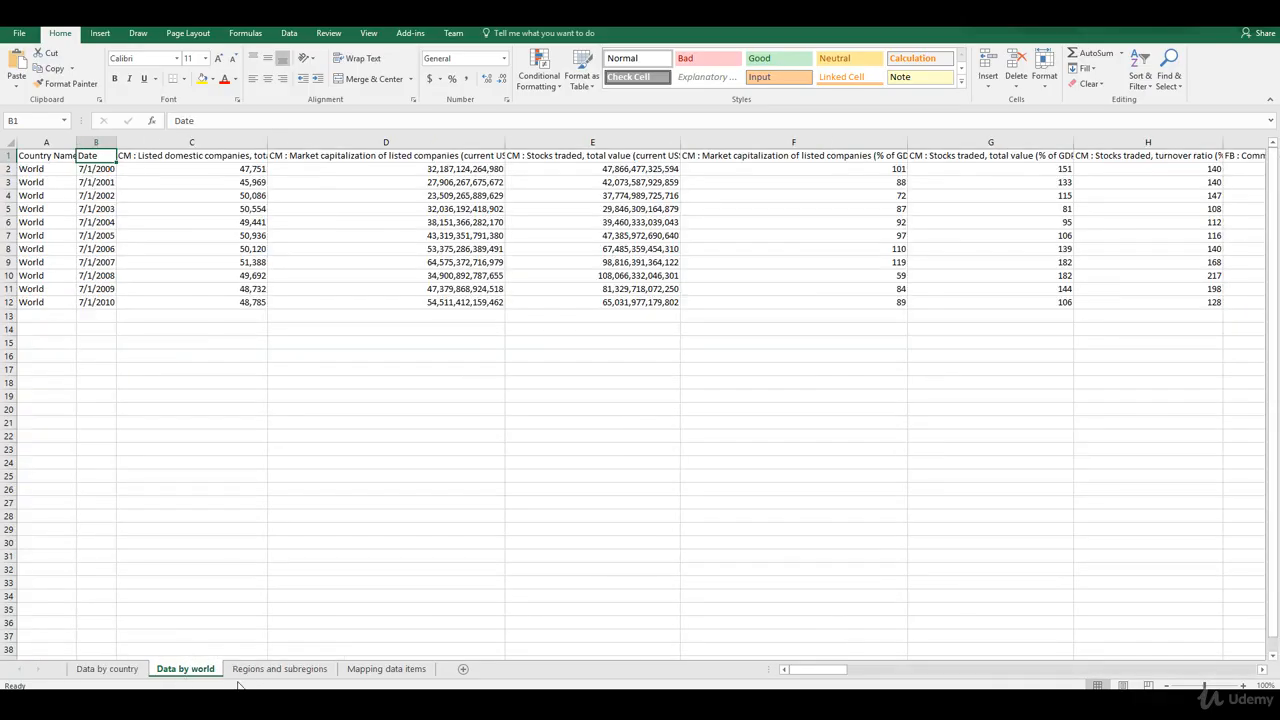
left_click(257, 670)
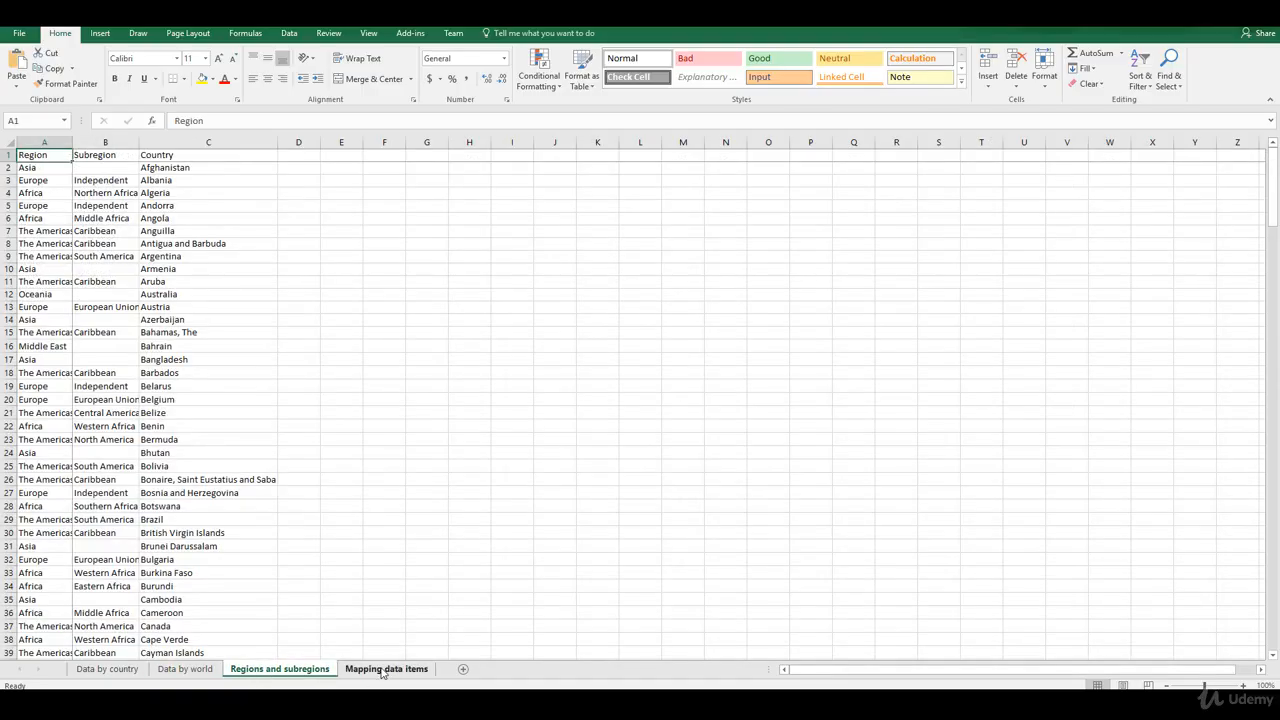
left_click(381, 669)
left_click(275, 669)
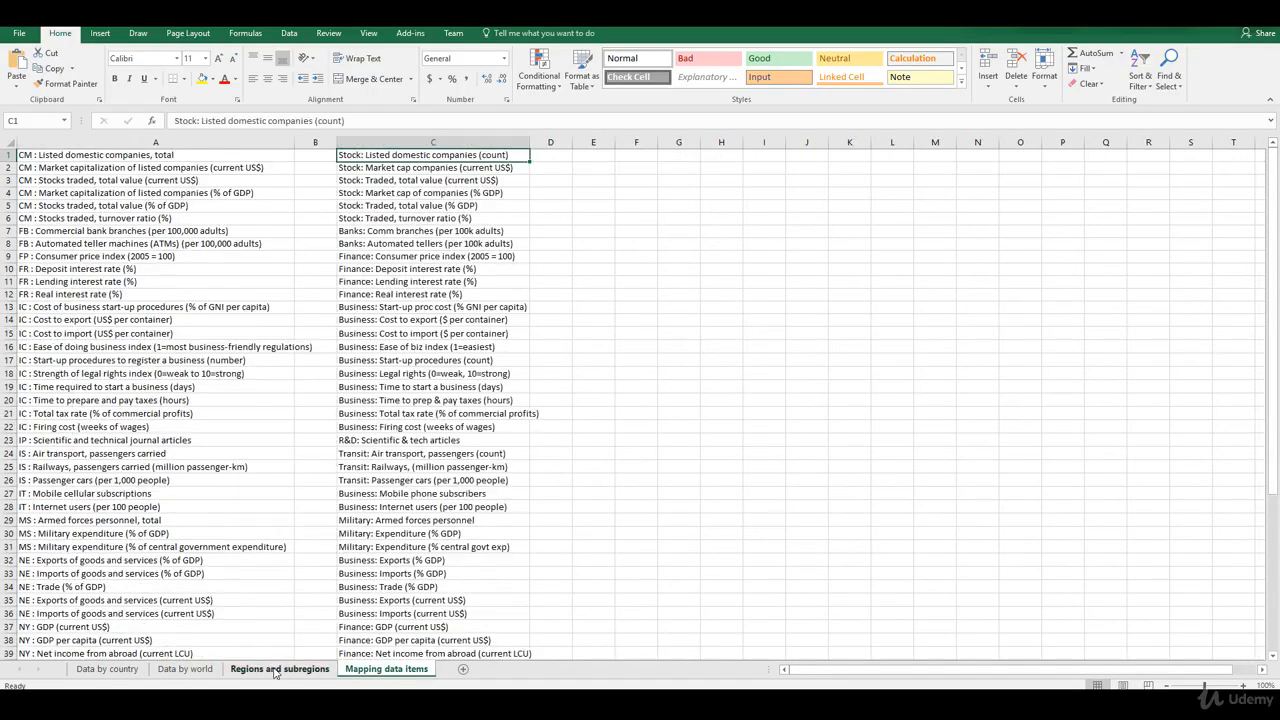
left_click(183, 669)
left_click(108, 669)
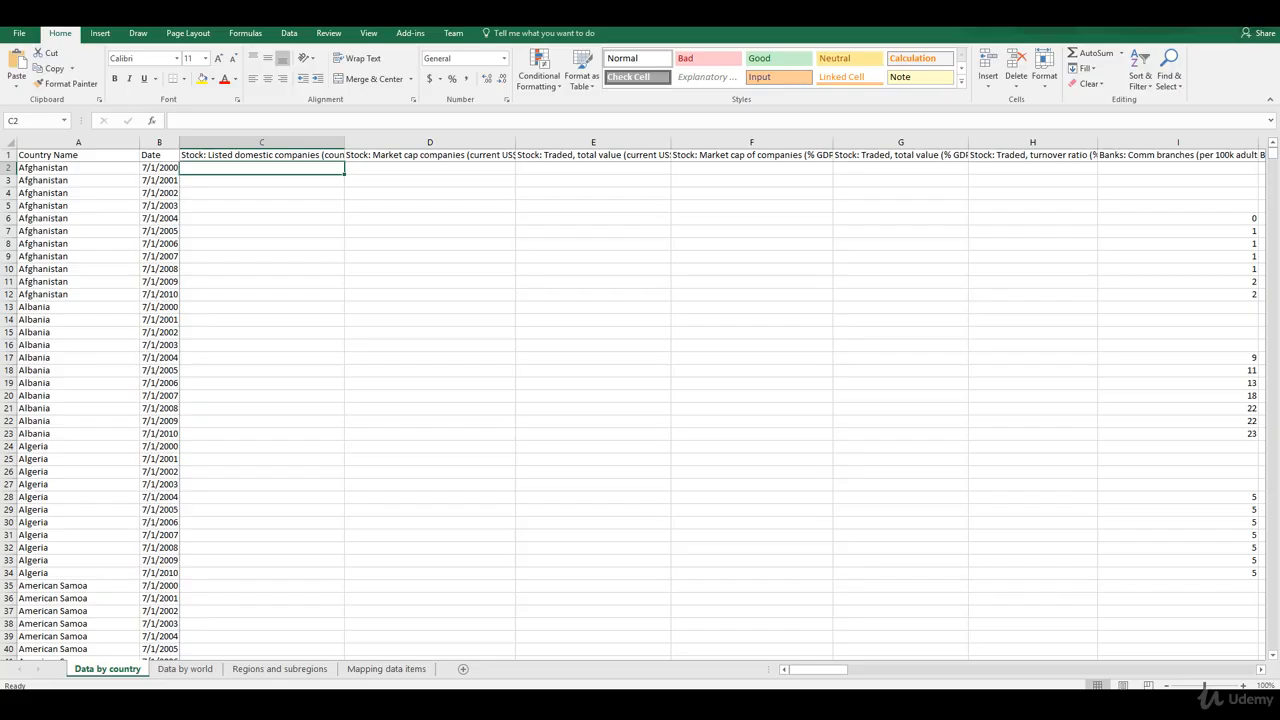
Step: Close the Excel workbook and the Datasources folder window to return to Tableau's file chooser
key("alt+F4")
left_click(640, 378)
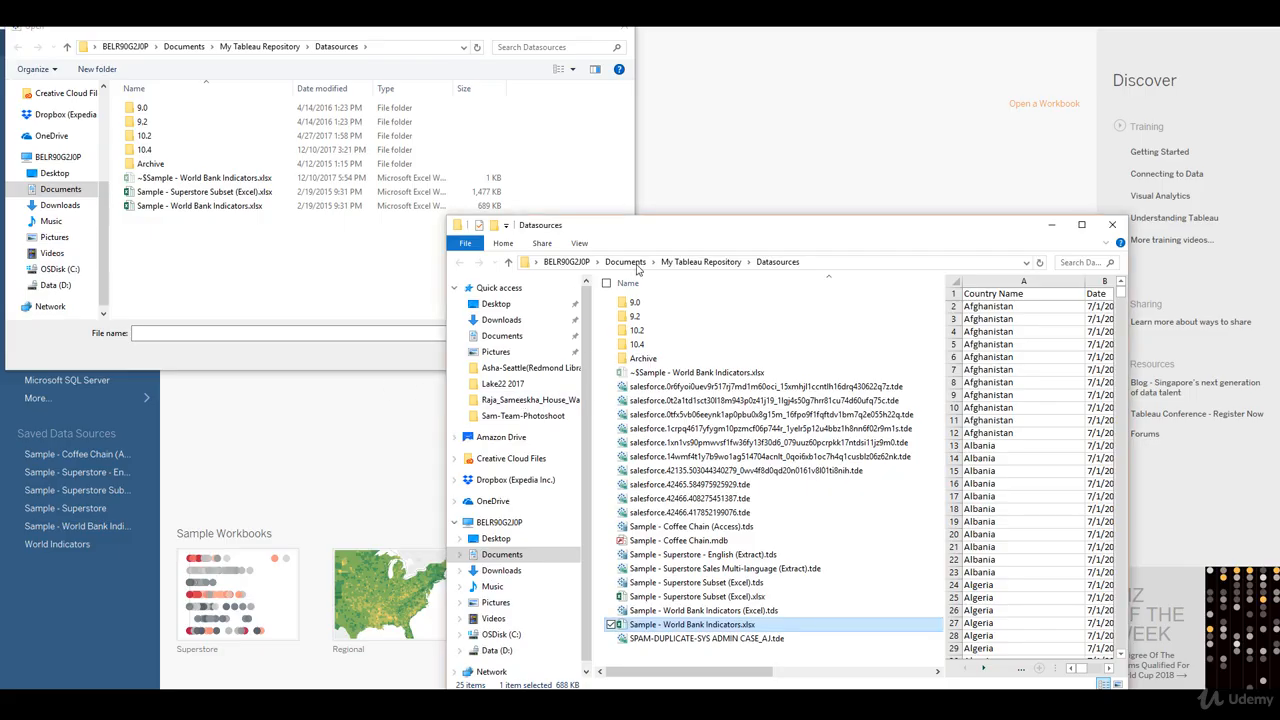
left_click(1112, 224)
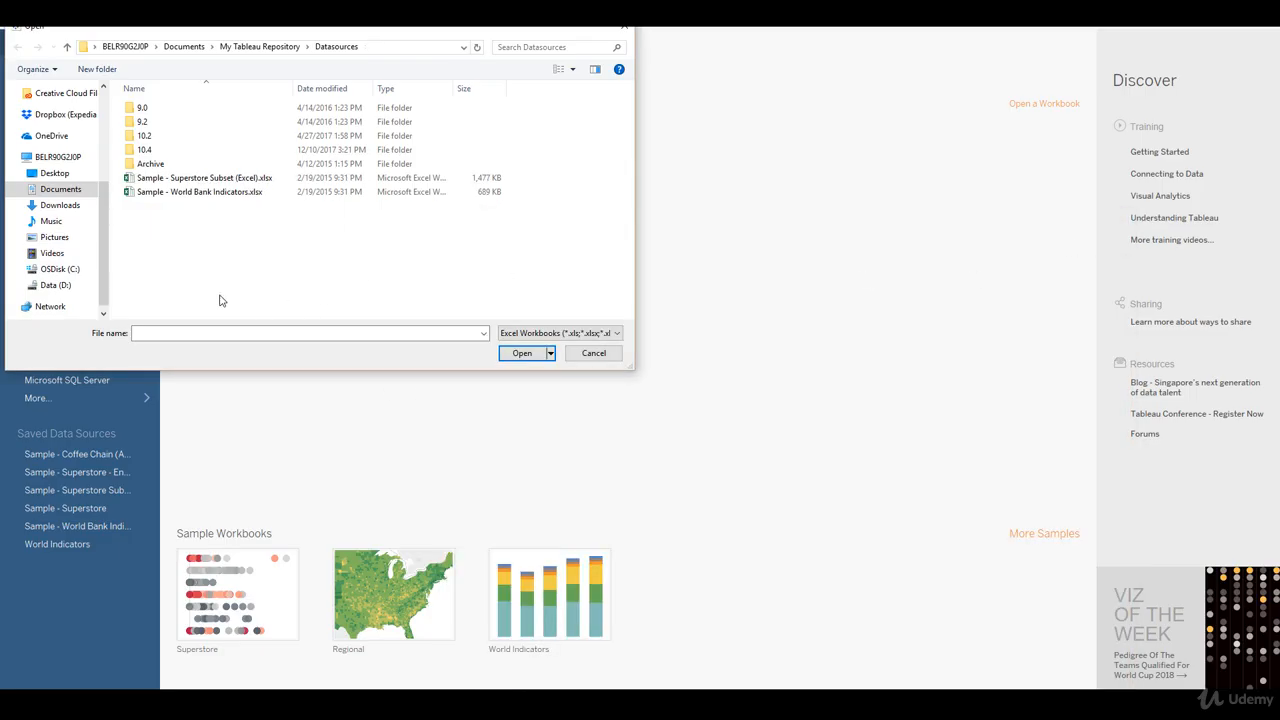
Step: Connect to Sample - World Bank Indicators.xlsx and add the Data by country sheet to the data source canvas
left_click(221, 201)
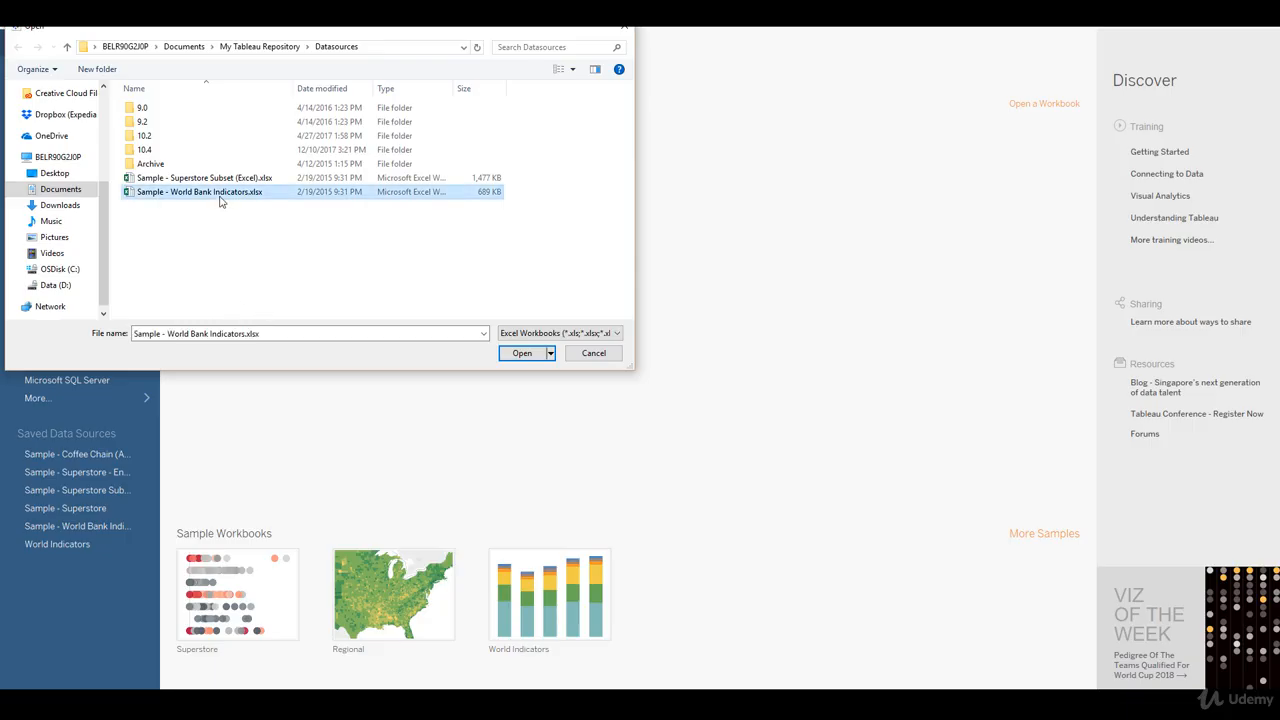
left_click(522, 353)
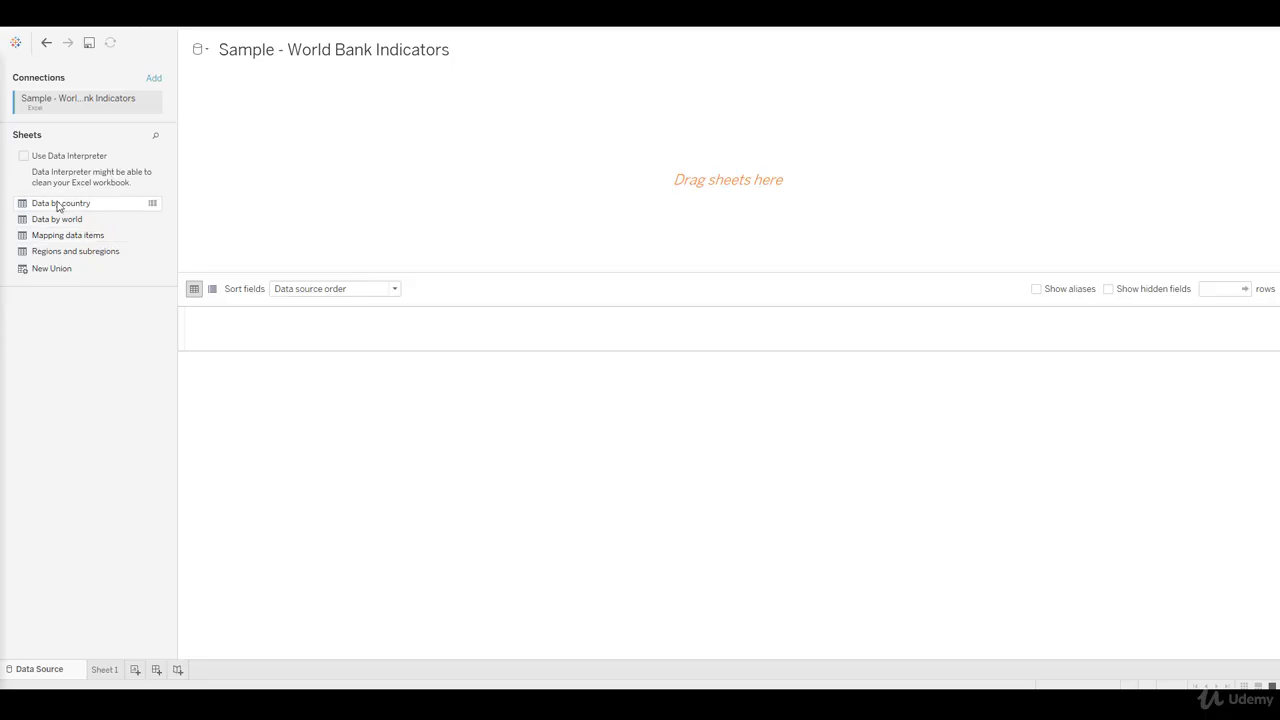
left_click_drag(57, 205, 300, 129)
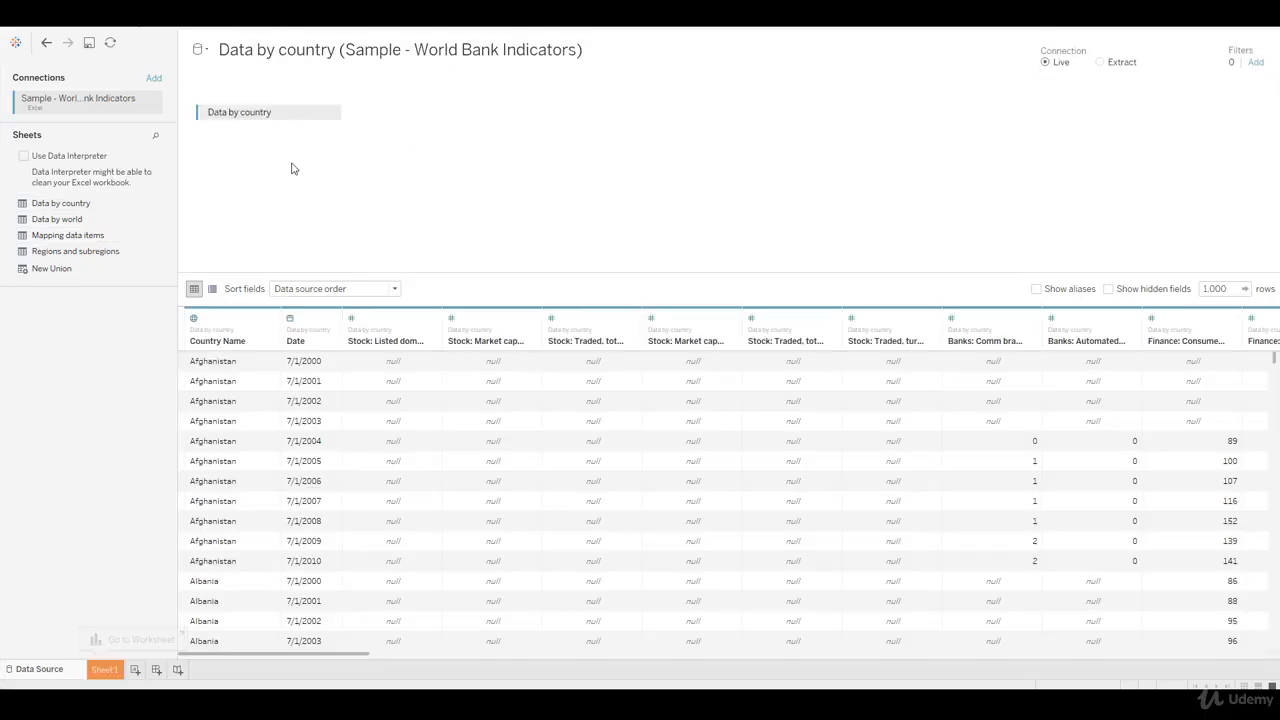
mouse_move(357, 660)
left_mouse_down()
mouse_move(651, 658)
mouse_move(815, 683)
mouse_move(1150, 683)
mouse_move(545, 683)
mouse_move(314, 655)
left_mouse_up()
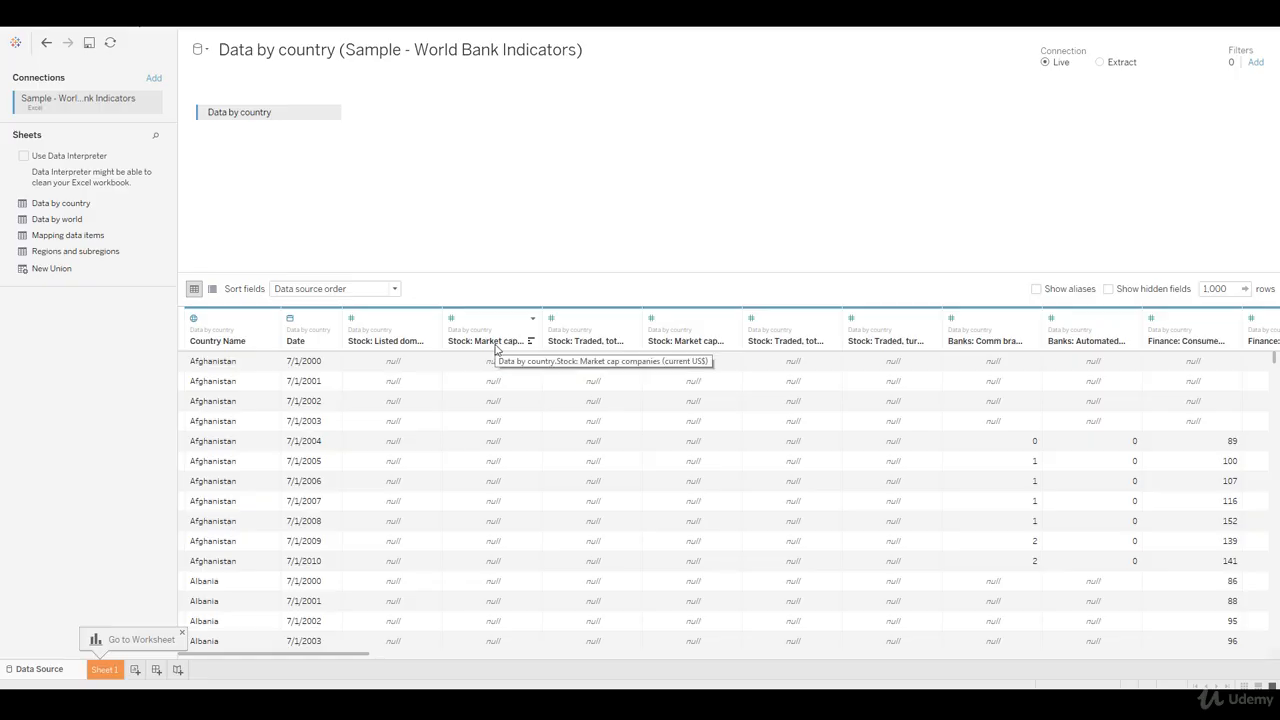
Step: View the description of the Country Name field and close it
left_click(270, 320)
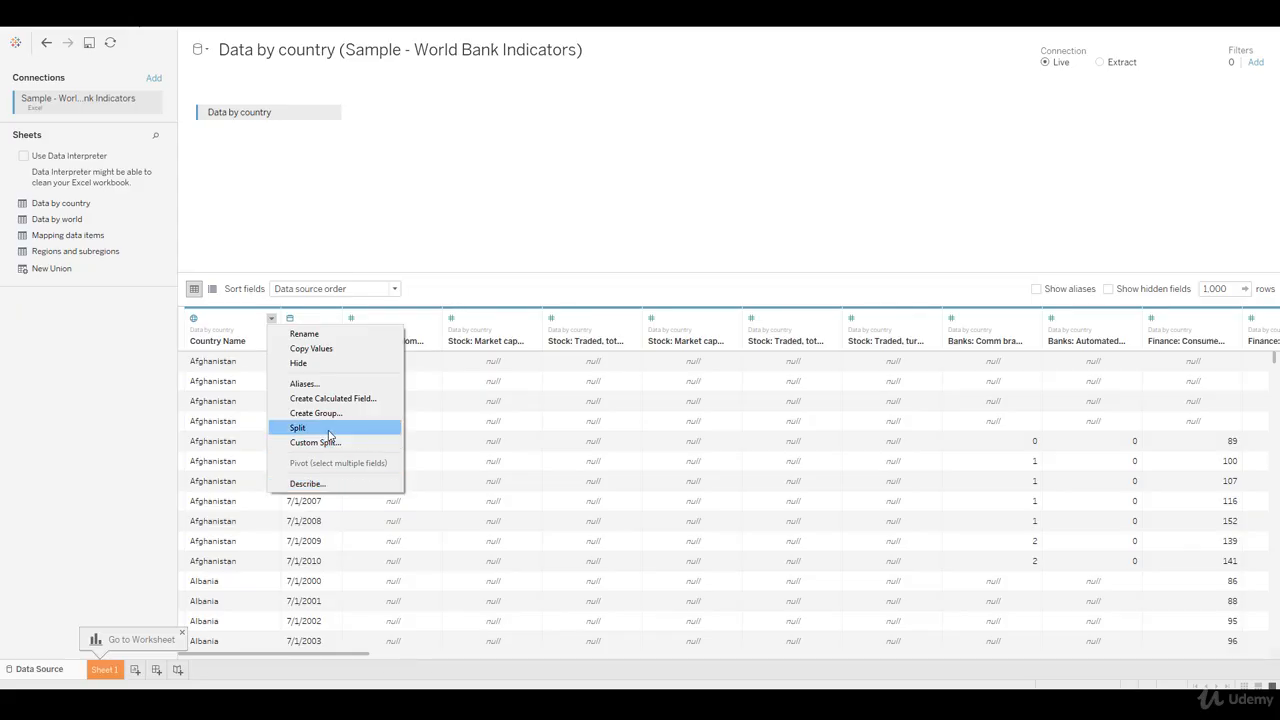
left_click(330, 487)
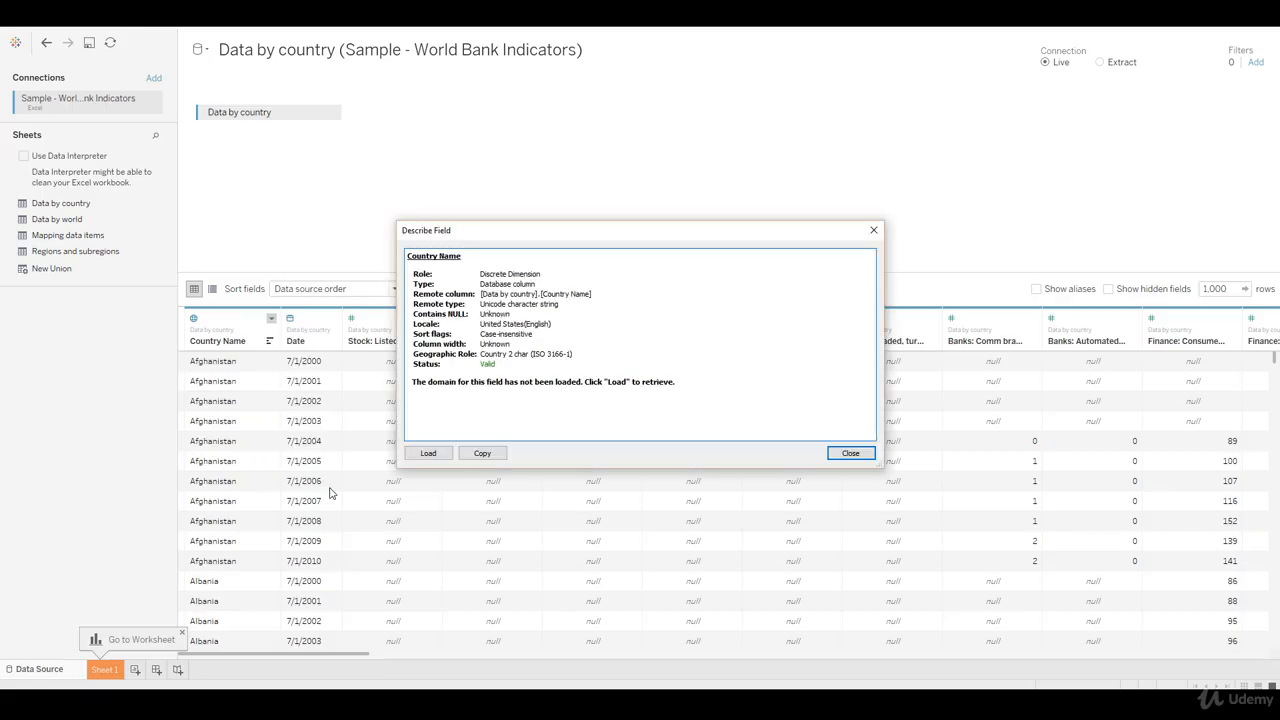
left_click(850, 453)
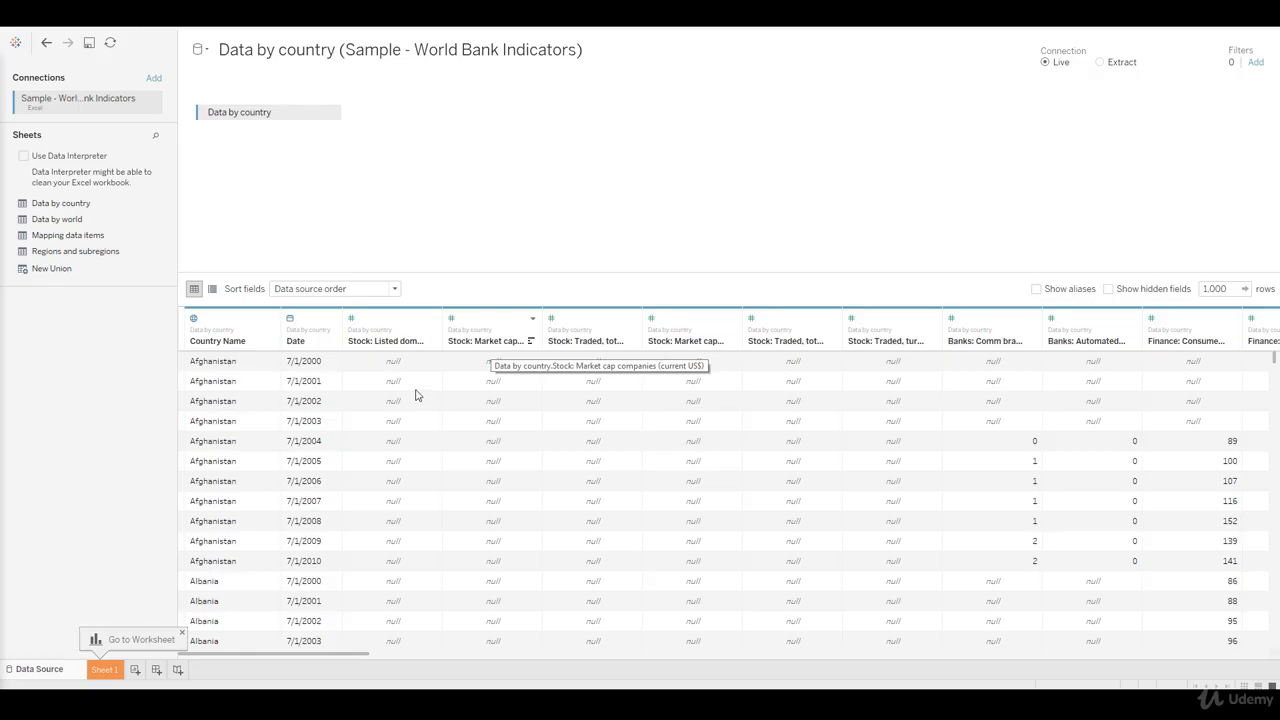
Step: Open the Sheet 1 worksheet and rename it "World Indicators"
left_click(104, 670)
right_click(104, 671)
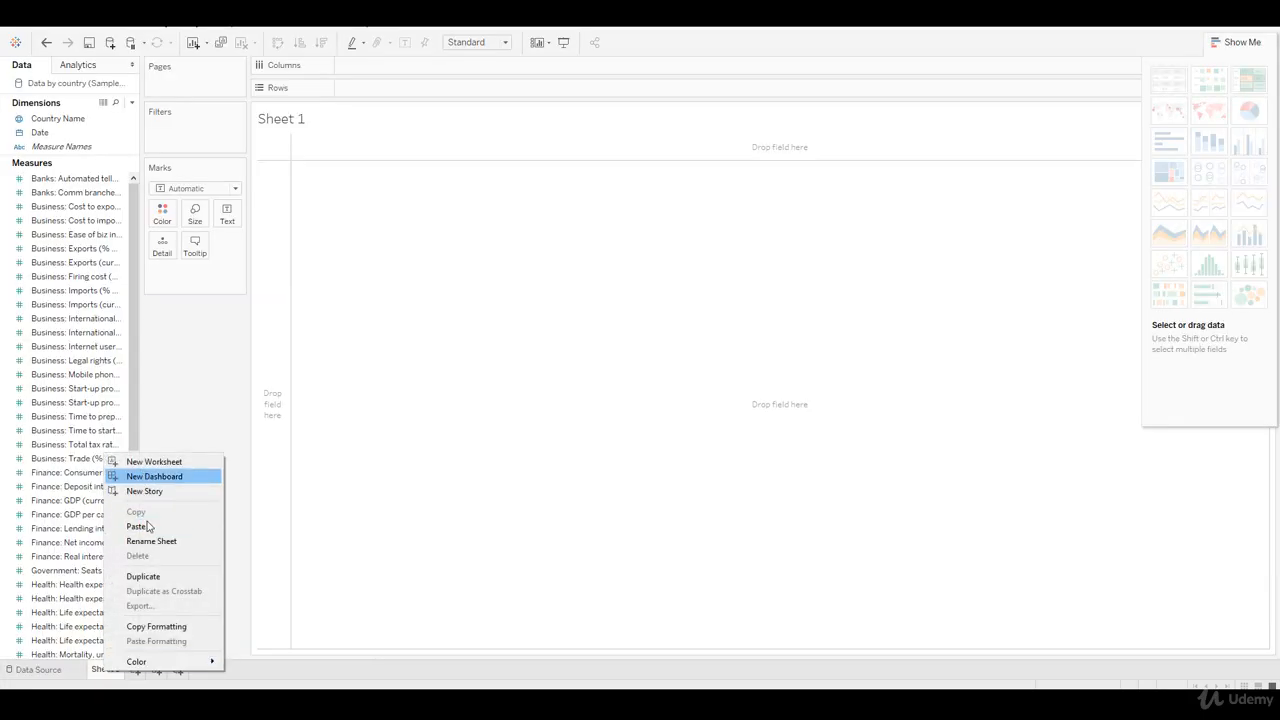
left_click(148, 541)
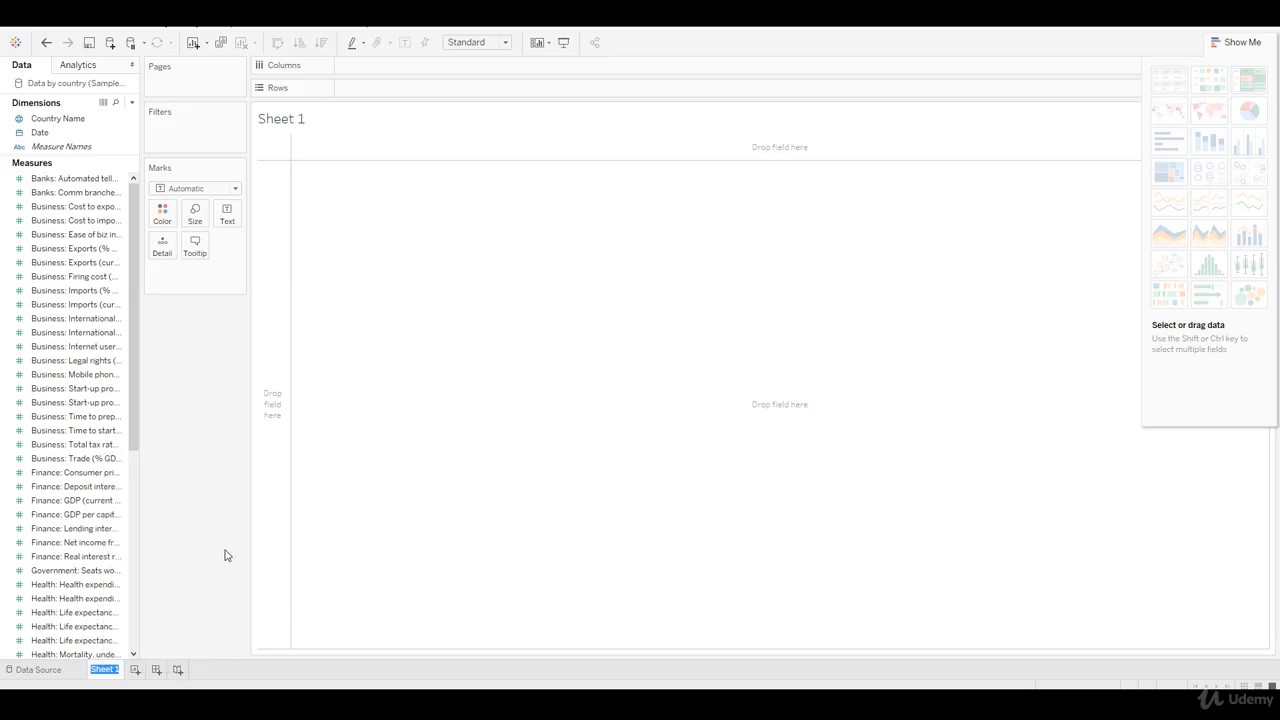
type("World")
type("Indicators")
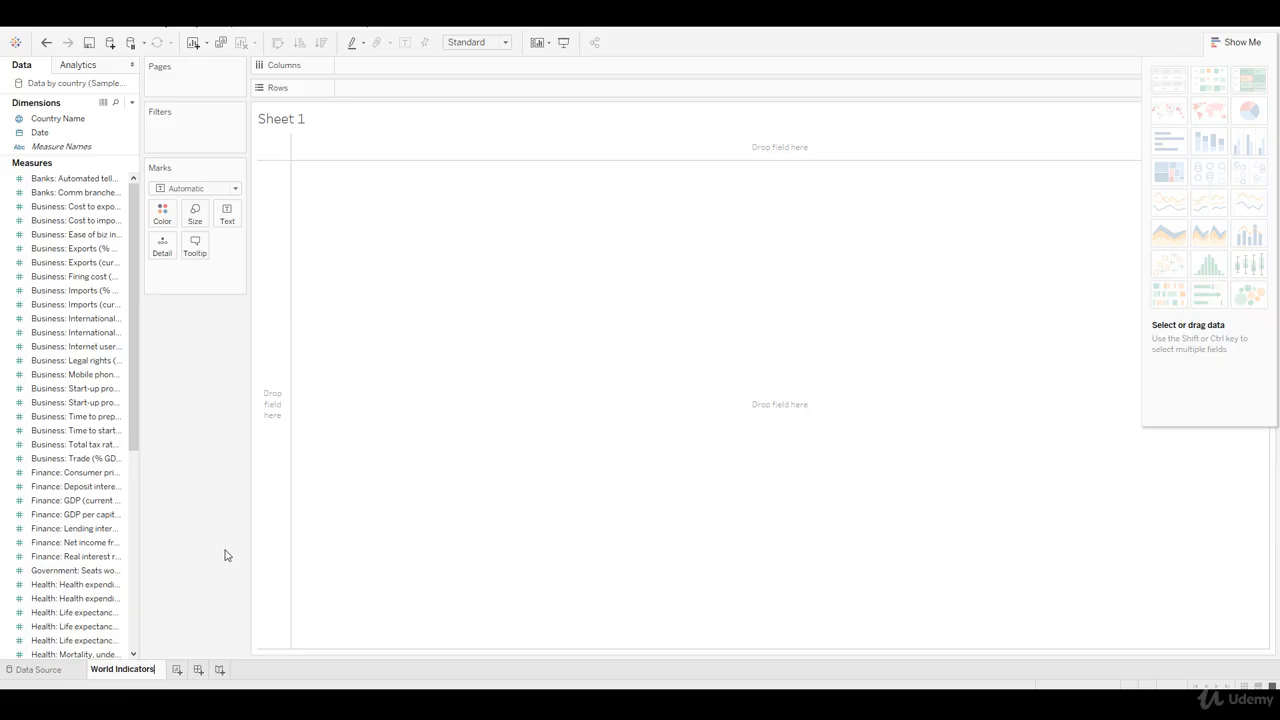
key("Return")
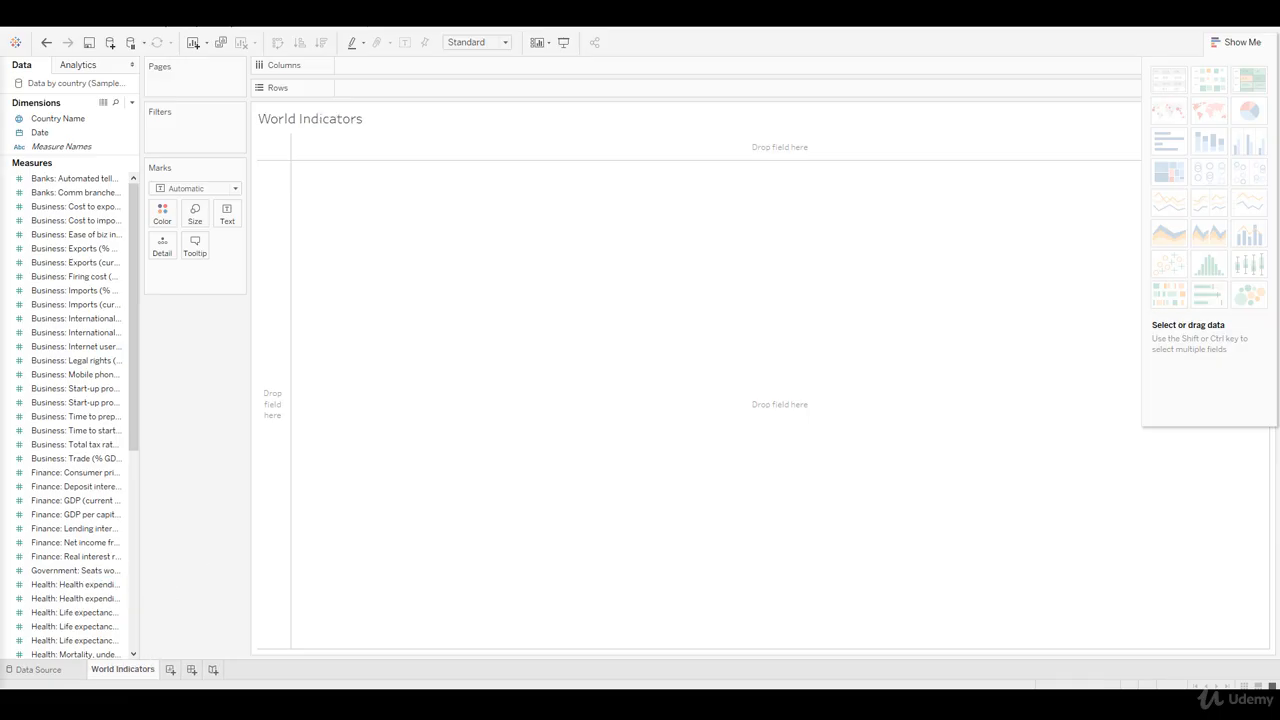
Step: Widen the data pane and enlarge its Dimensions section, and look through the list of measures
left_click_drag(86, 157, 207, 366)
left_click(32, 131)
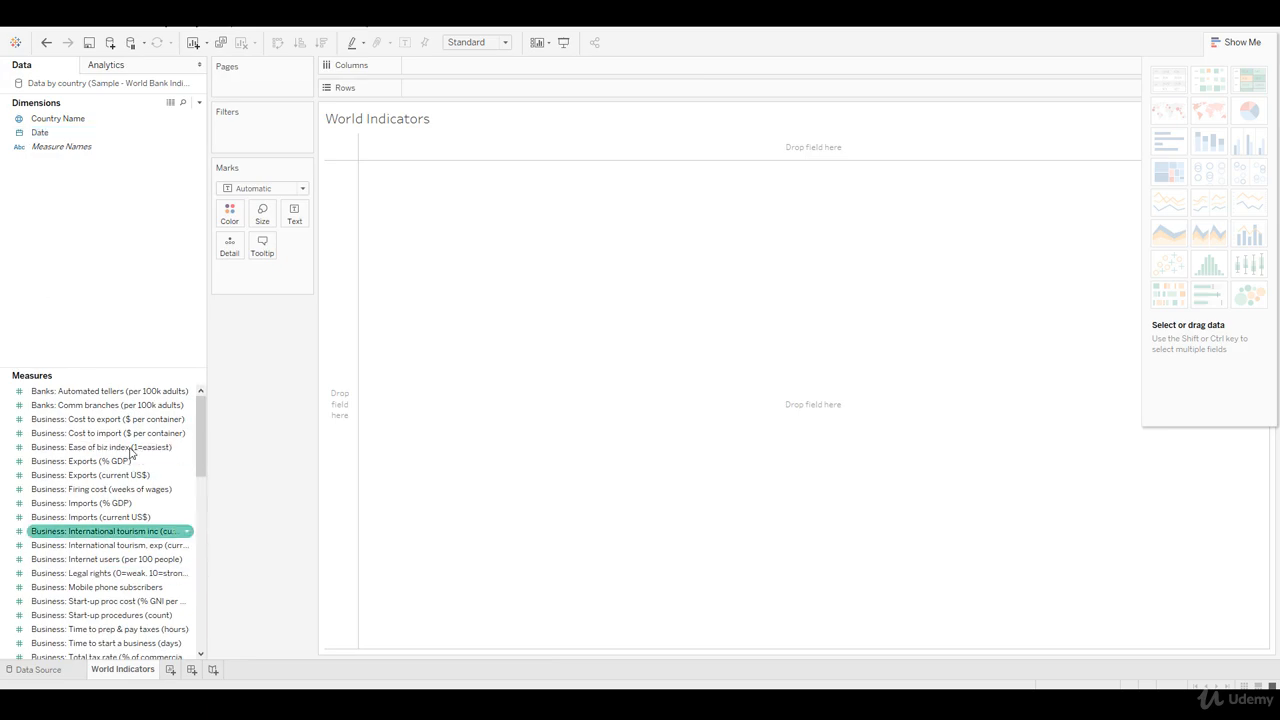
left_click_drag(201, 445, 201, 494)
scroll(177, 557, "down", 10)
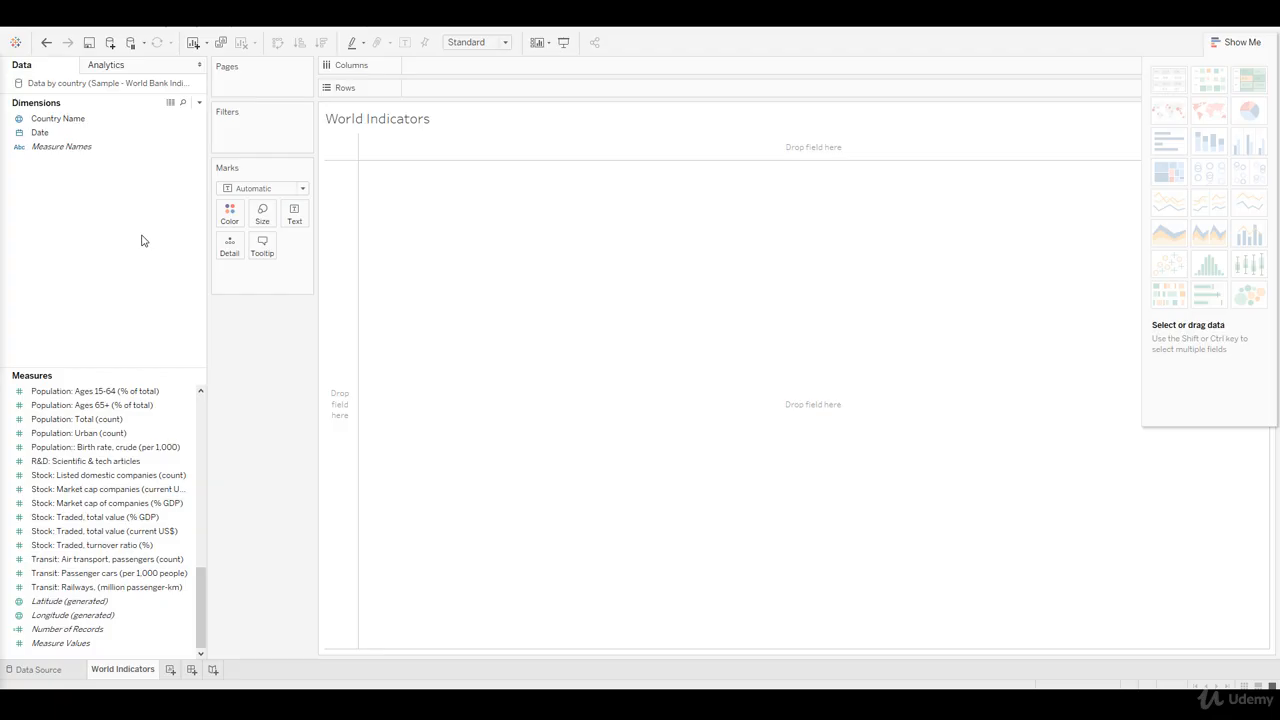
left_click(145, 389)
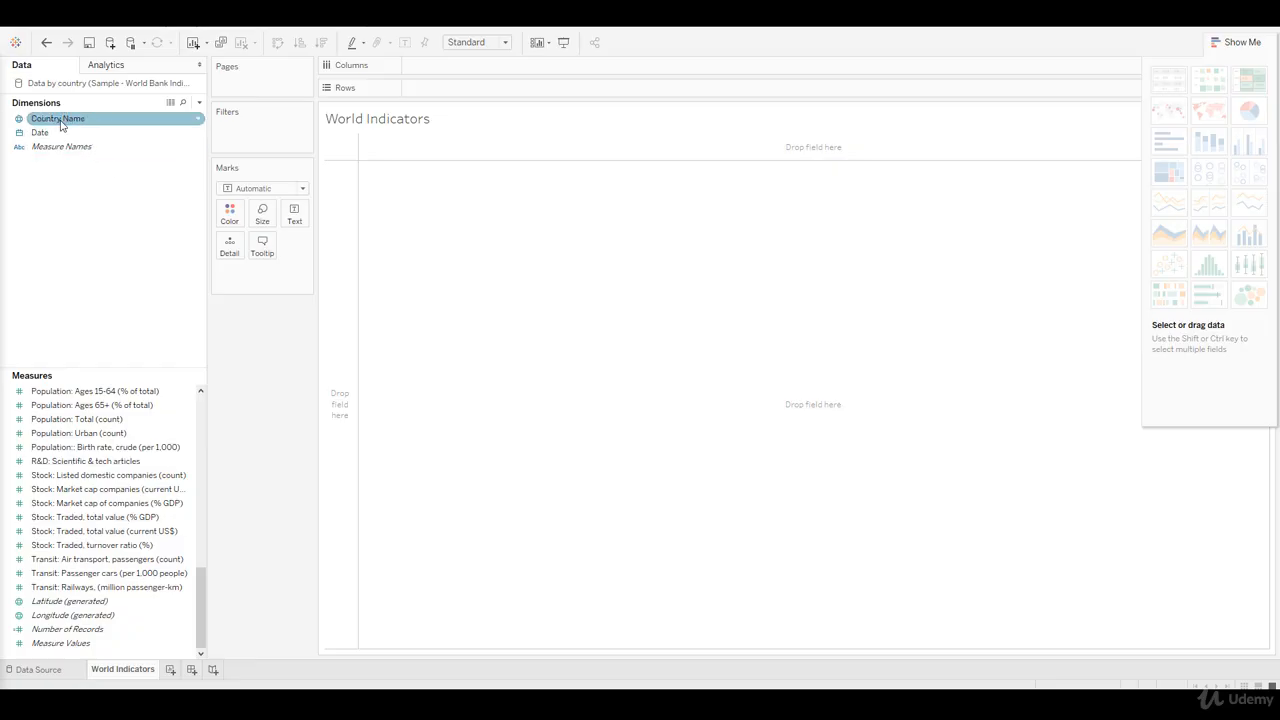
Step: Build a table with Country Name as rows and Finance: GDP (current US$) as the values
left_click_drag(58, 118, 338, 223)
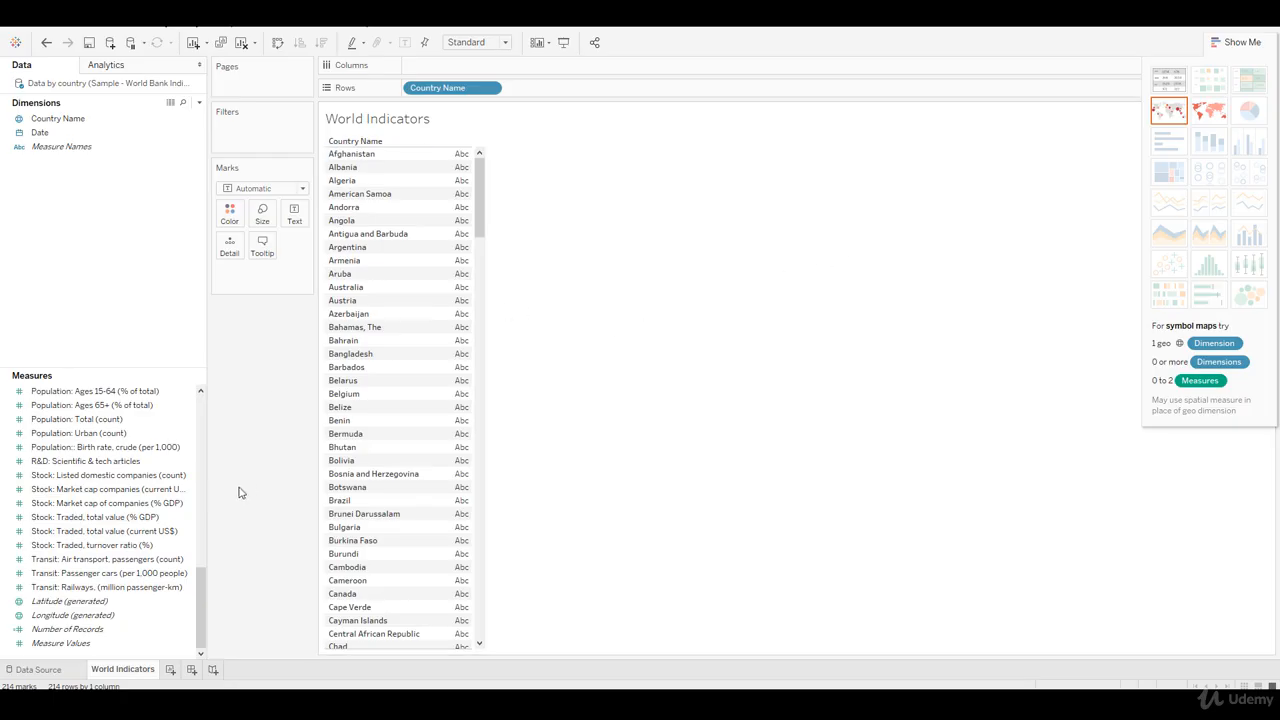
mouse_move(201, 637)
left_mouse_down()
mouse_move(199, 436)
mouse_move(205, 508)
left_mouse_up()
left_click(127, 545)
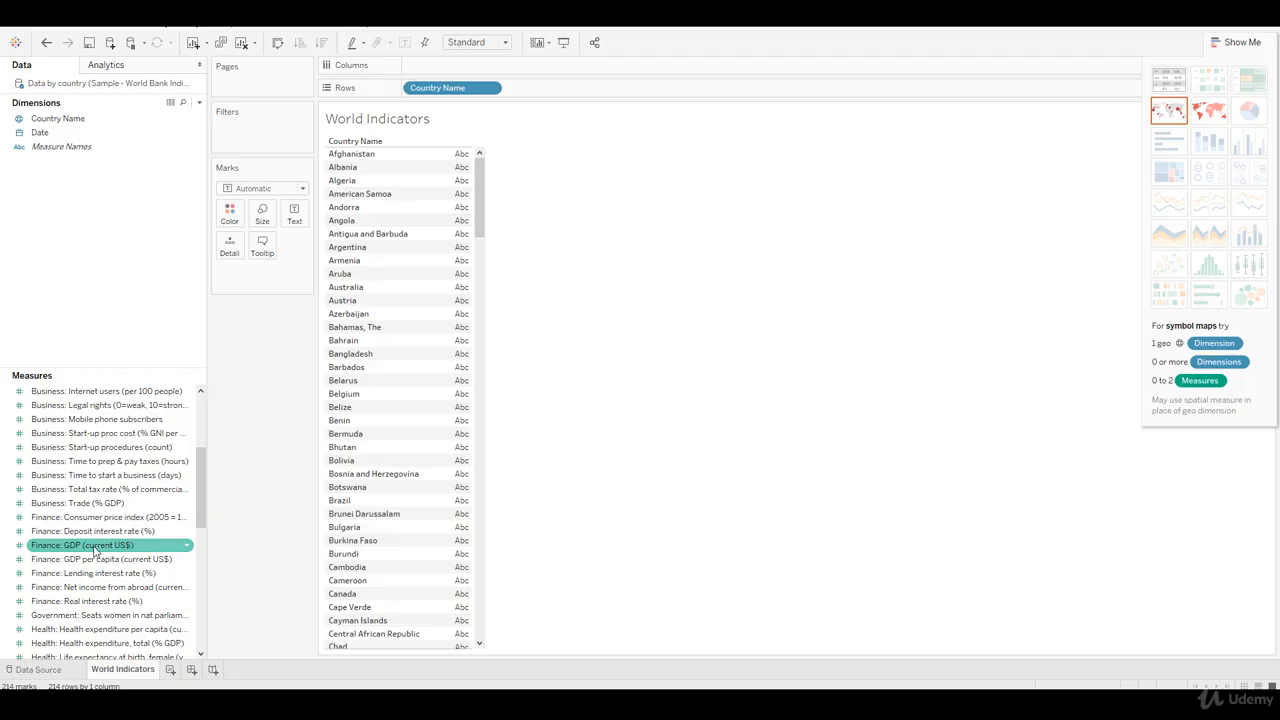
left_click_drag(97, 549, 437, 440)
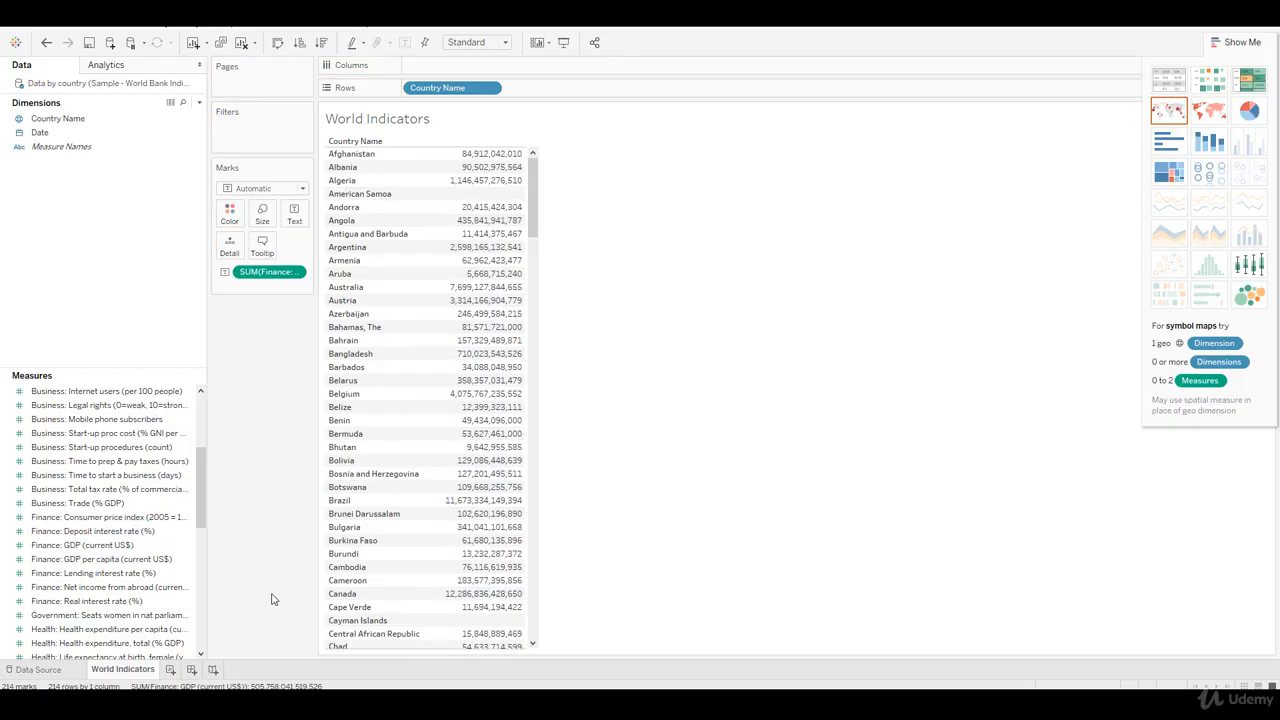
Step: Add Stock: Traded, total value (current US$) to the country table as a second measure column
scroll(120, 620, "down", 5)
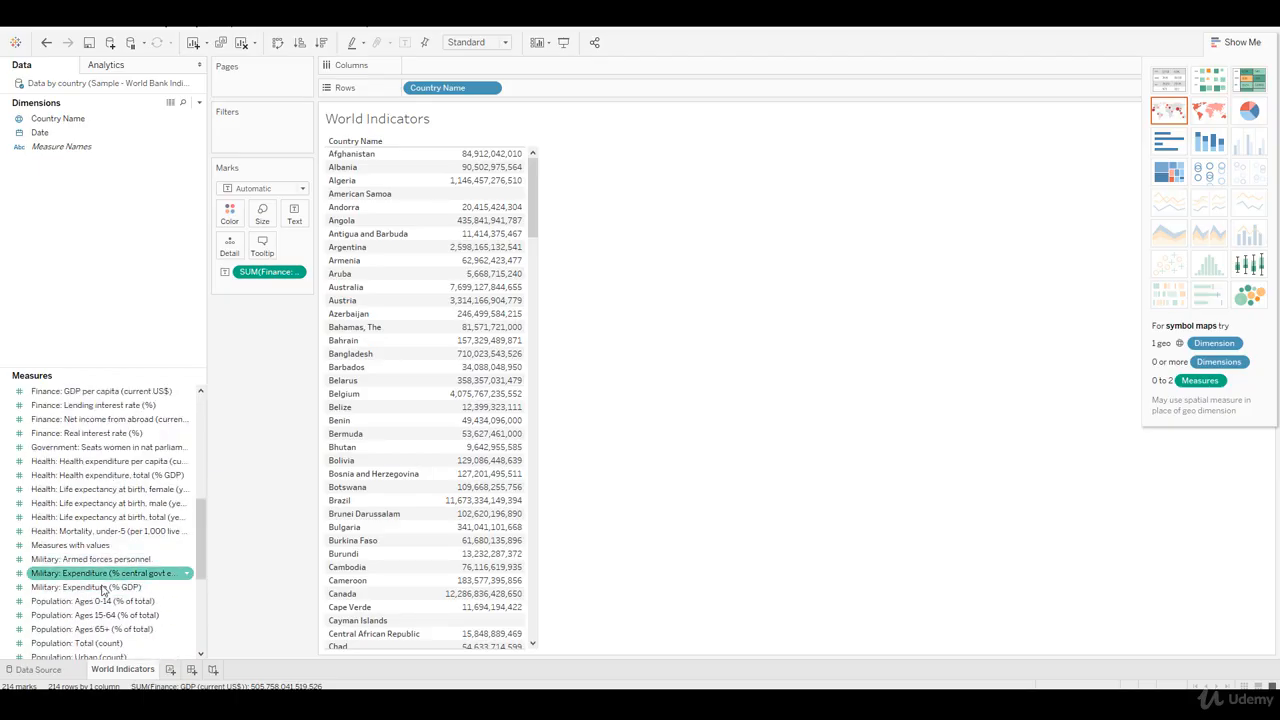
scroll(120, 620, "down", 2)
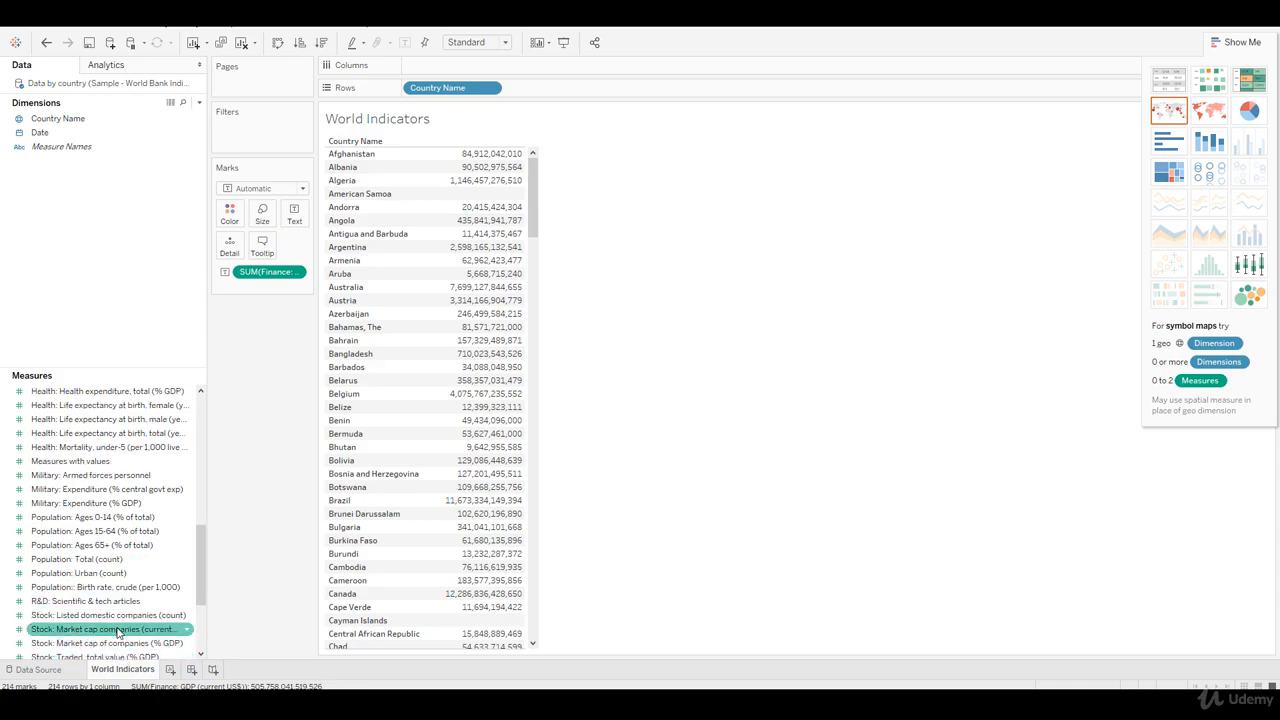
scroll(116, 640, "down", 1)
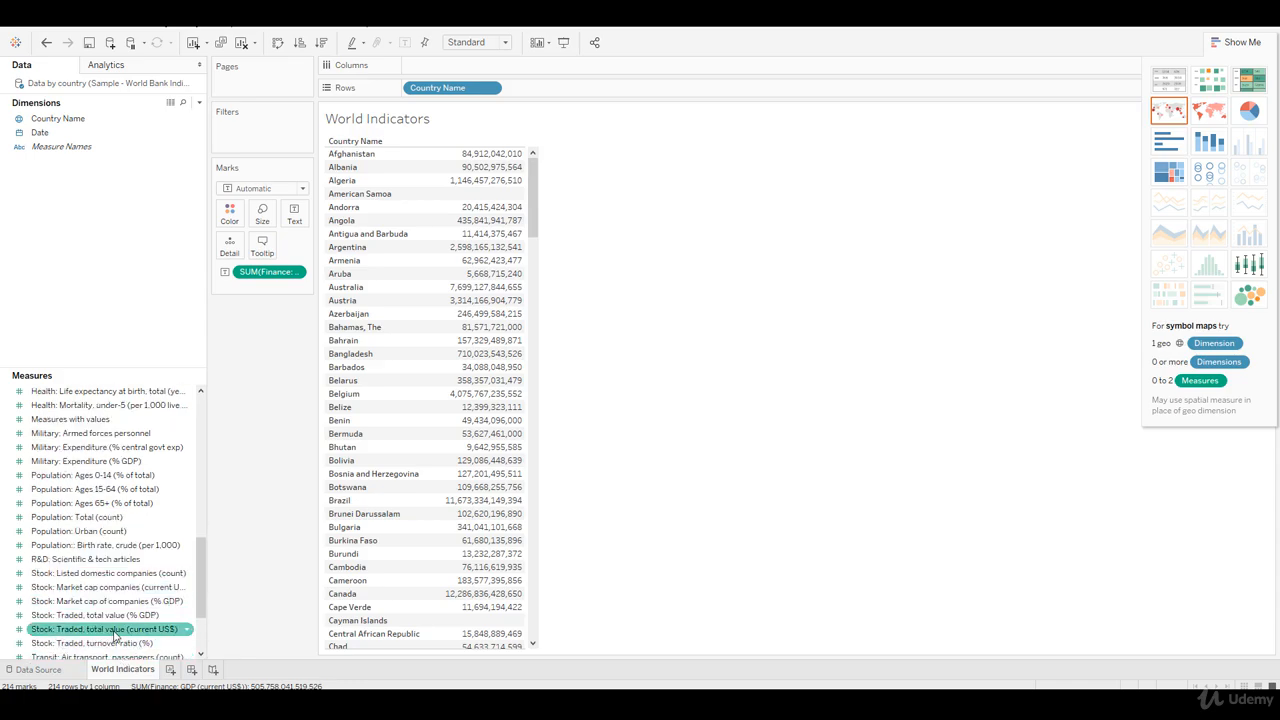
left_click_drag(115, 630, 513, 475)
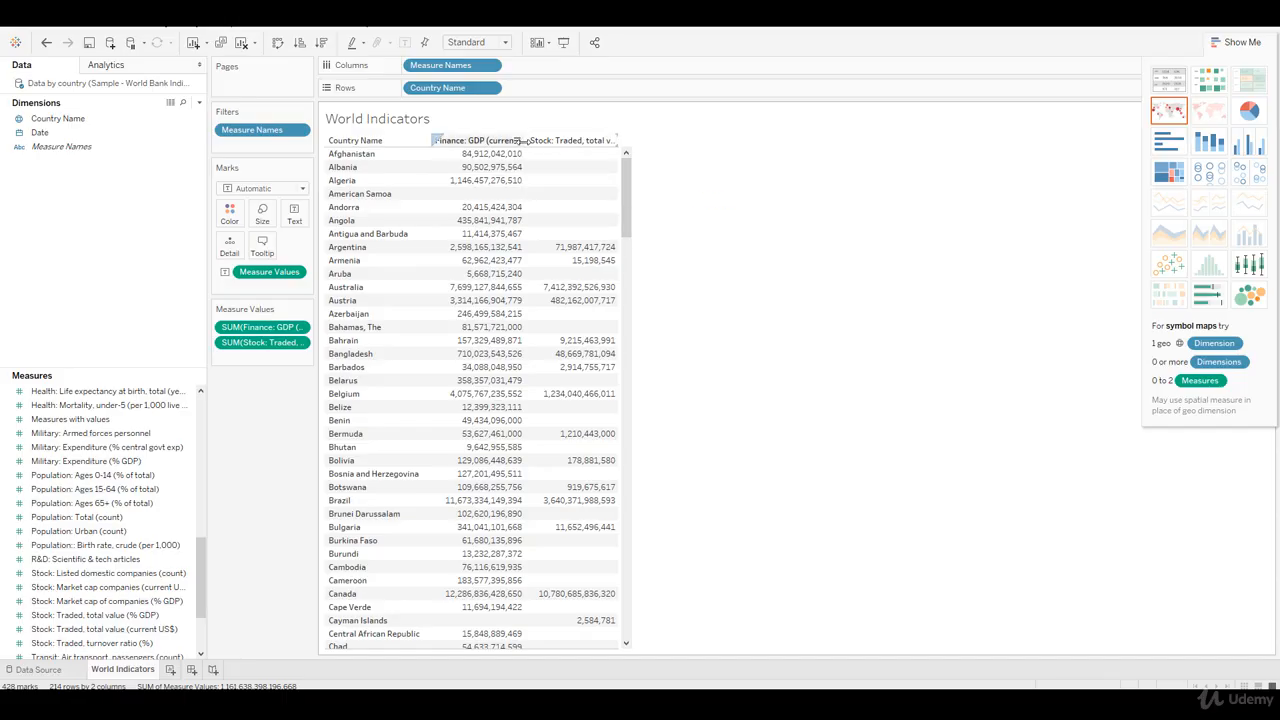
Step: Widen the Finance: GDP and Stock: Traced value columns in the country table so their headers are easier to read
left_click_drag(522, 144, 547, 144)
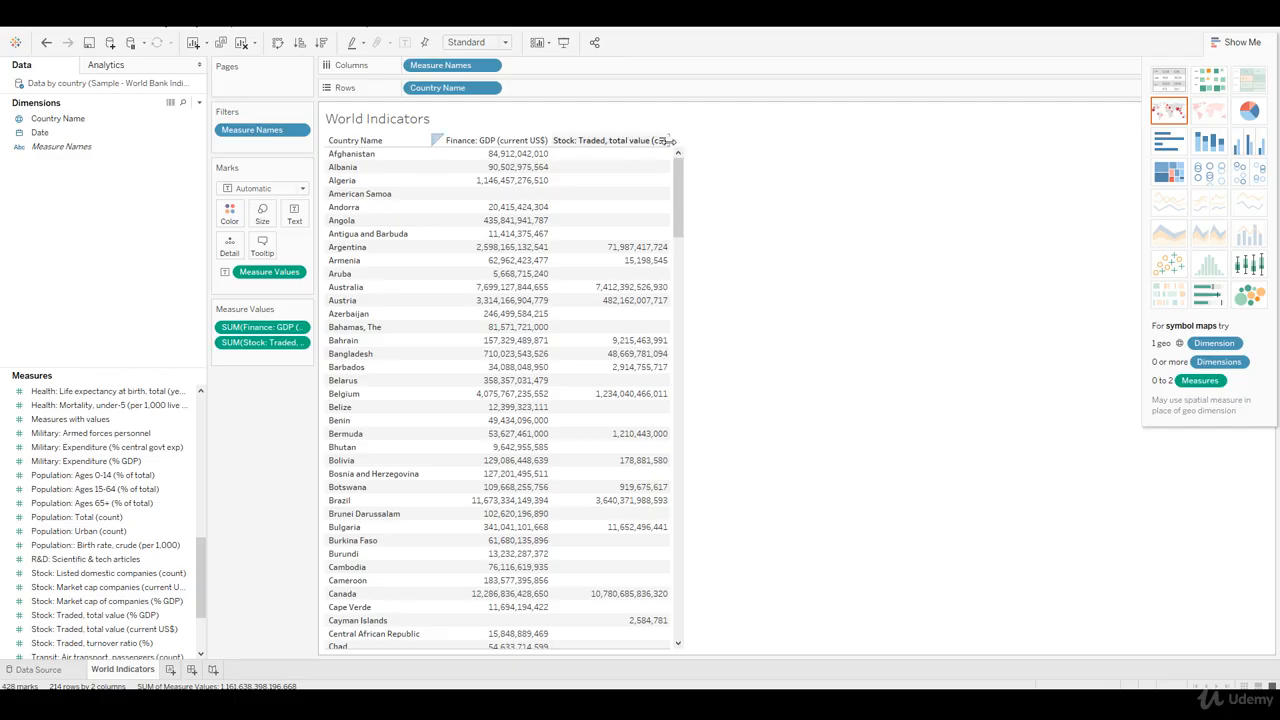
left_click_drag(669, 142, 704, 142)
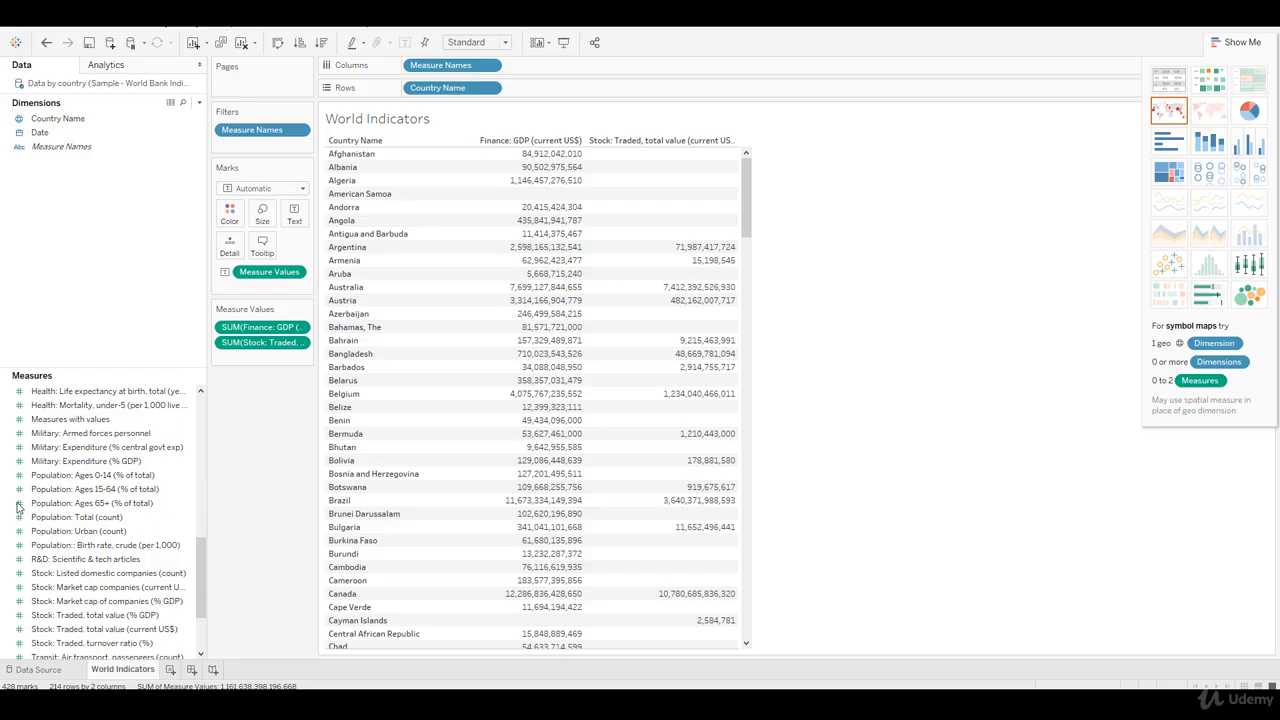
mouse_move(593, 396)
Step: In the data source, join the Regions and subregions sheet to Data by country on Country Name = Country
left_click(38, 670)
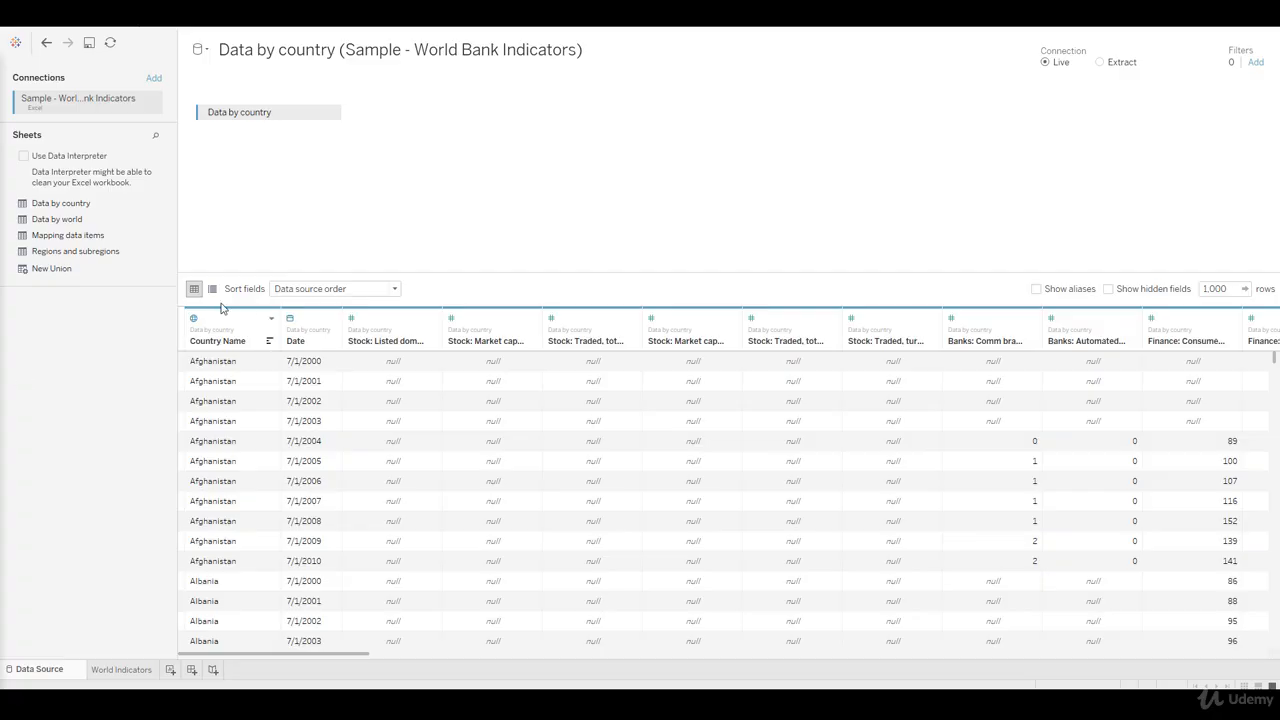
left_click_drag(88, 255, 506, 123)
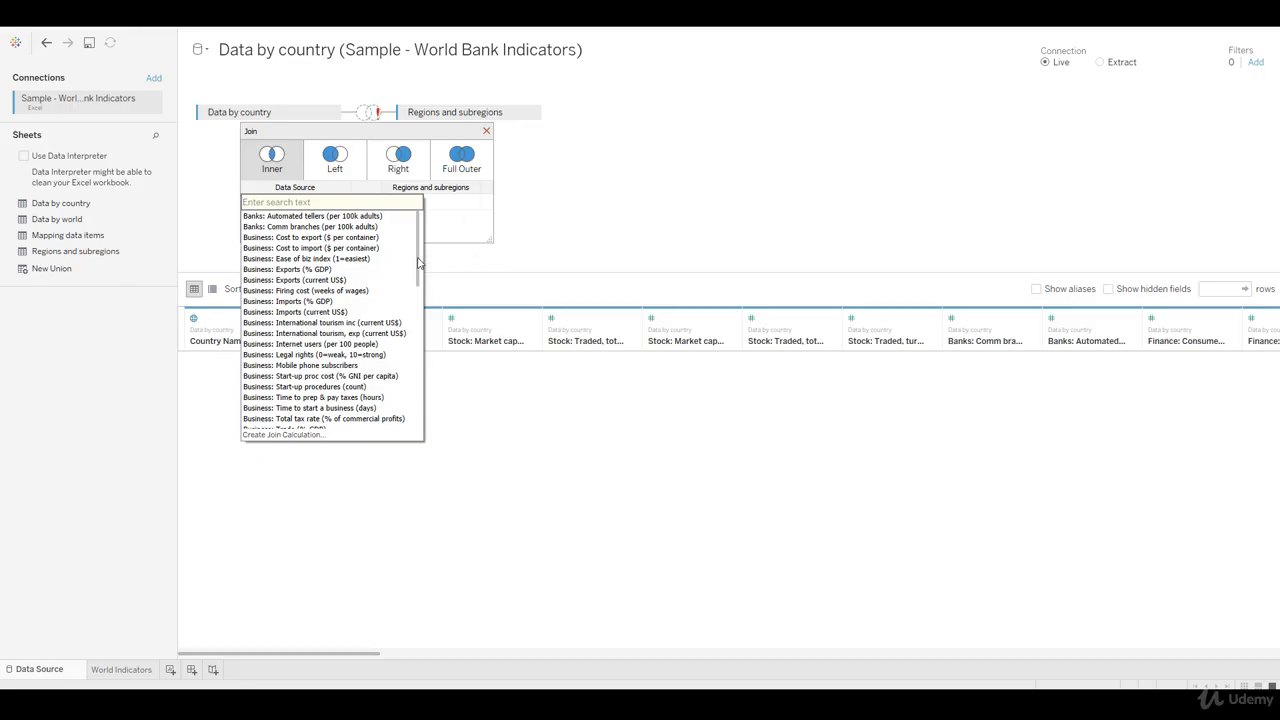
left_click_drag(421, 262, 421, 292)
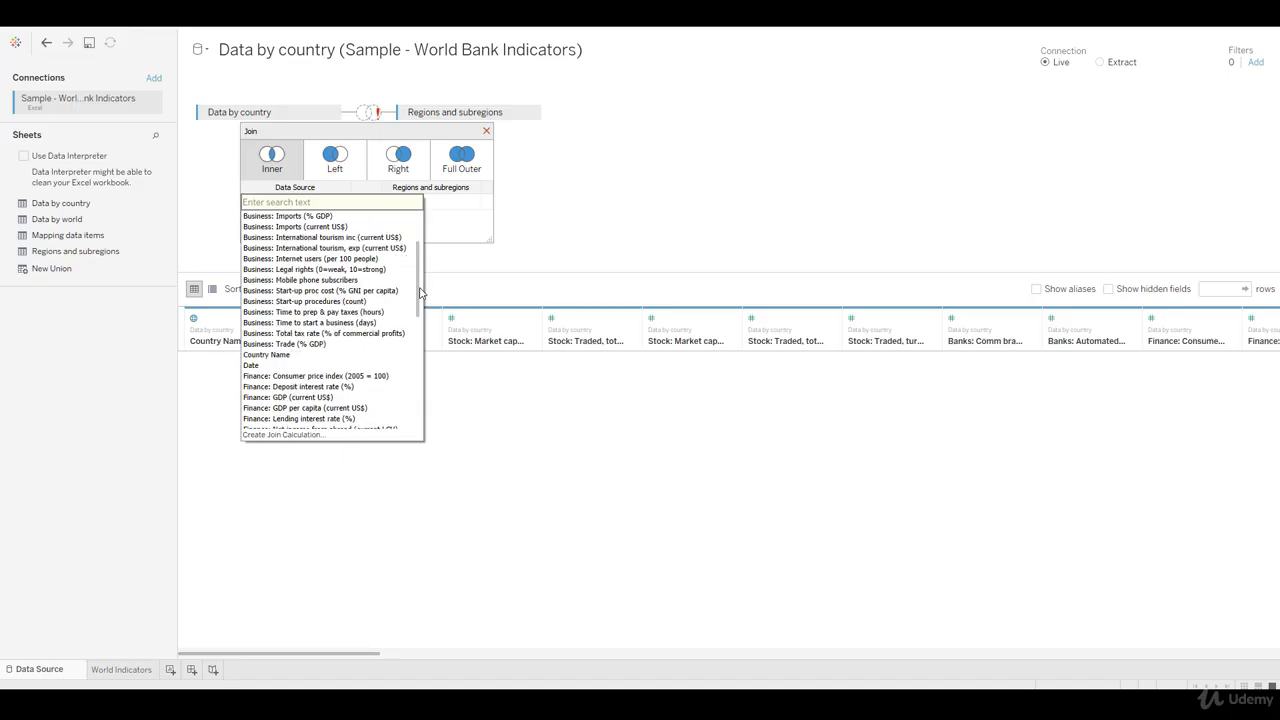
left_click(326, 356)
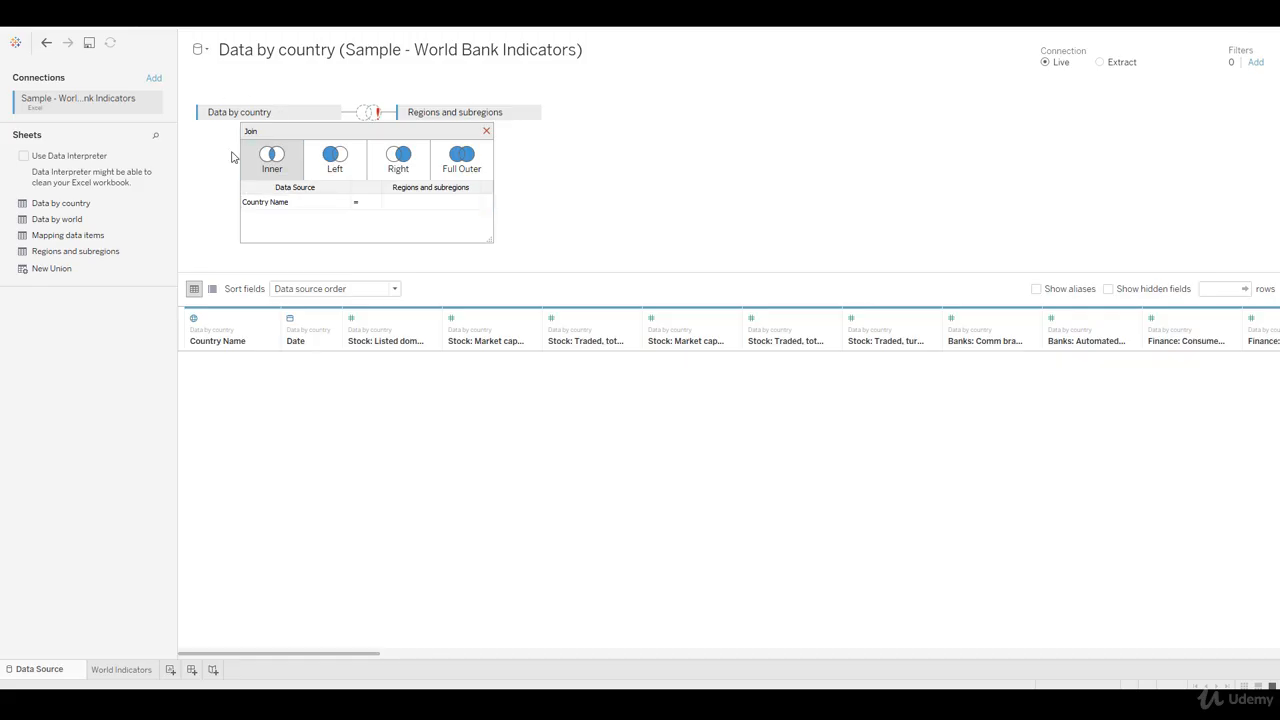
left_click(472, 205)
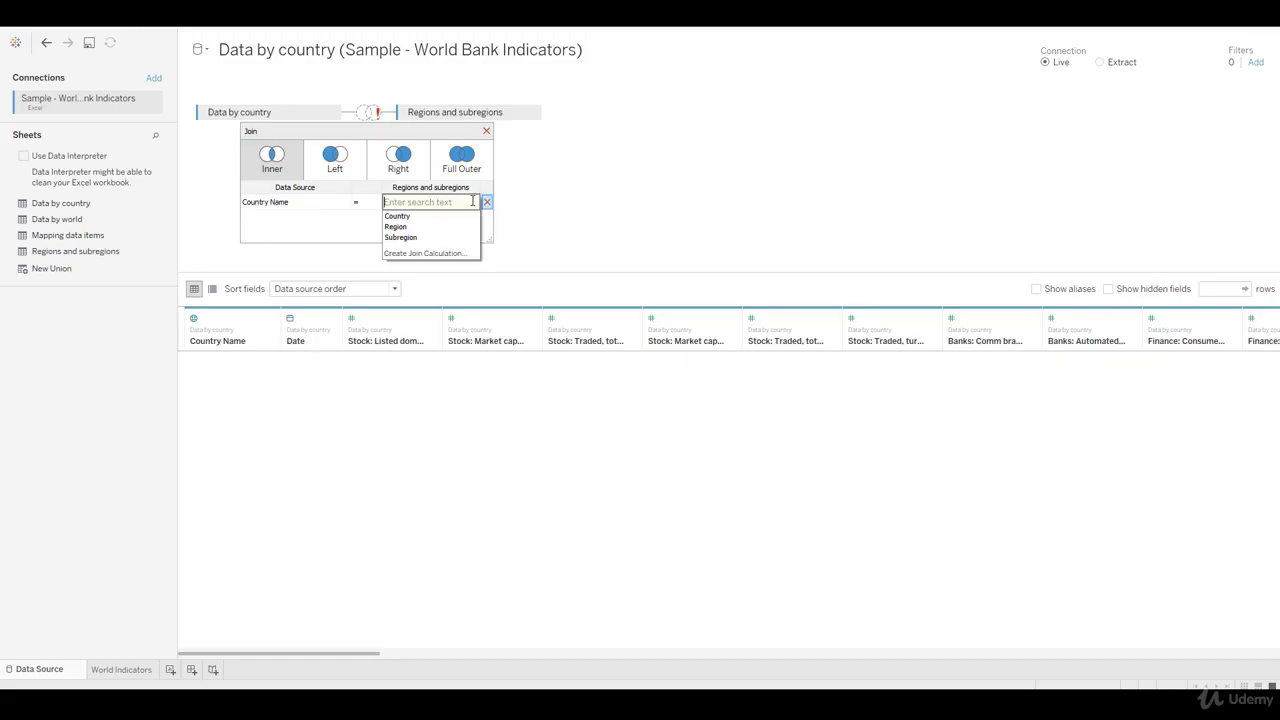
left_click(443, 222)
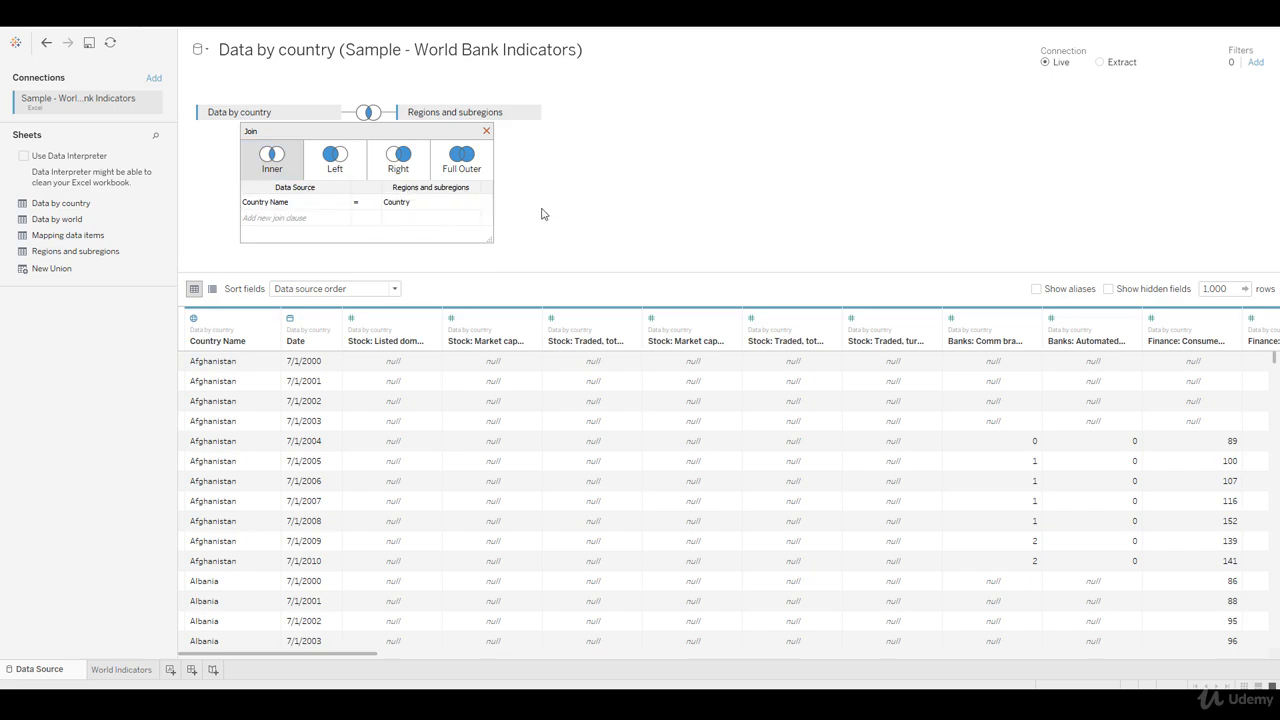
Step: Change the join to a left join and examine the added Region, Subregion and Country columns in the data preview
left_click(337, 170)
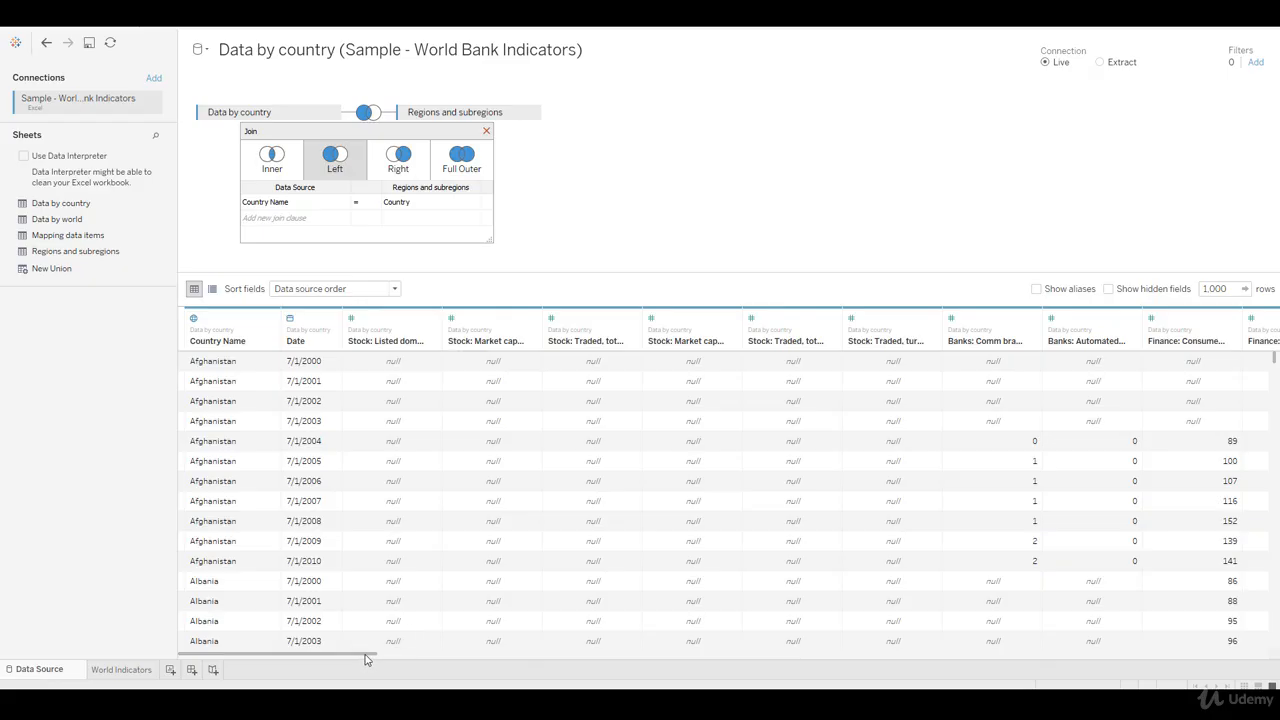
left_click_drag(366, 666, 1257, 662)
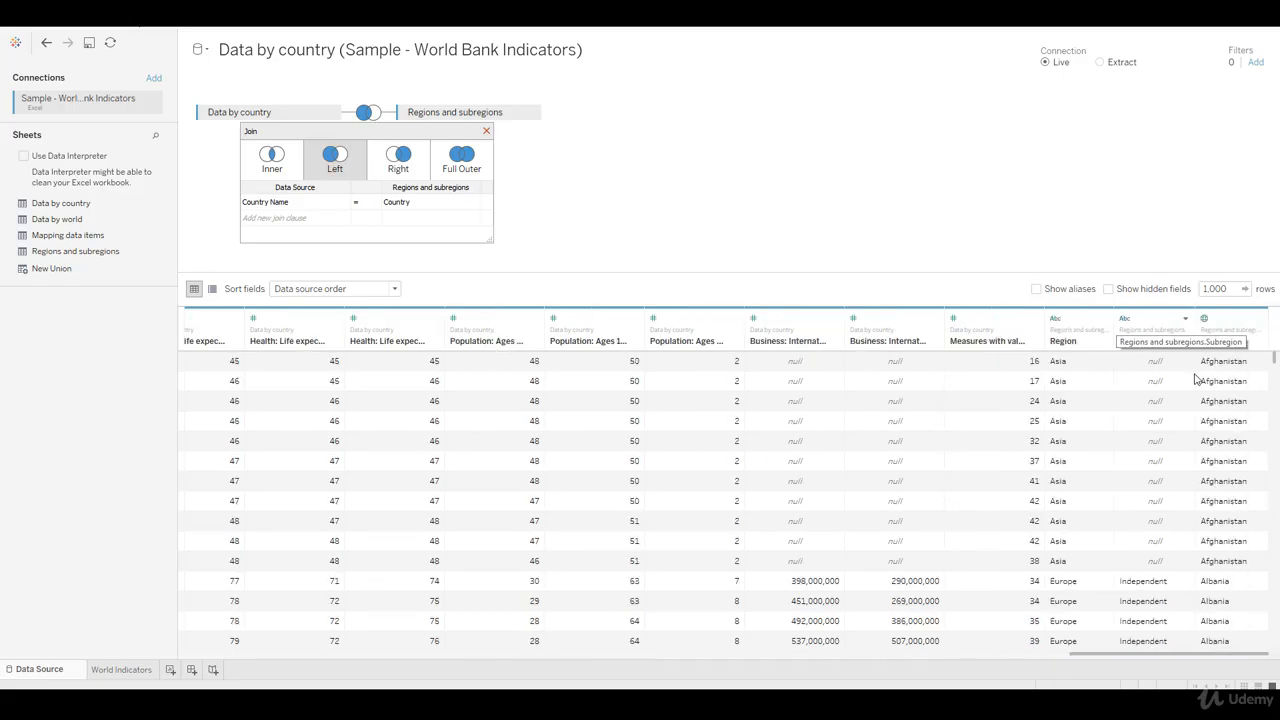
left_click_drag(1060, 462, 1122, 540)
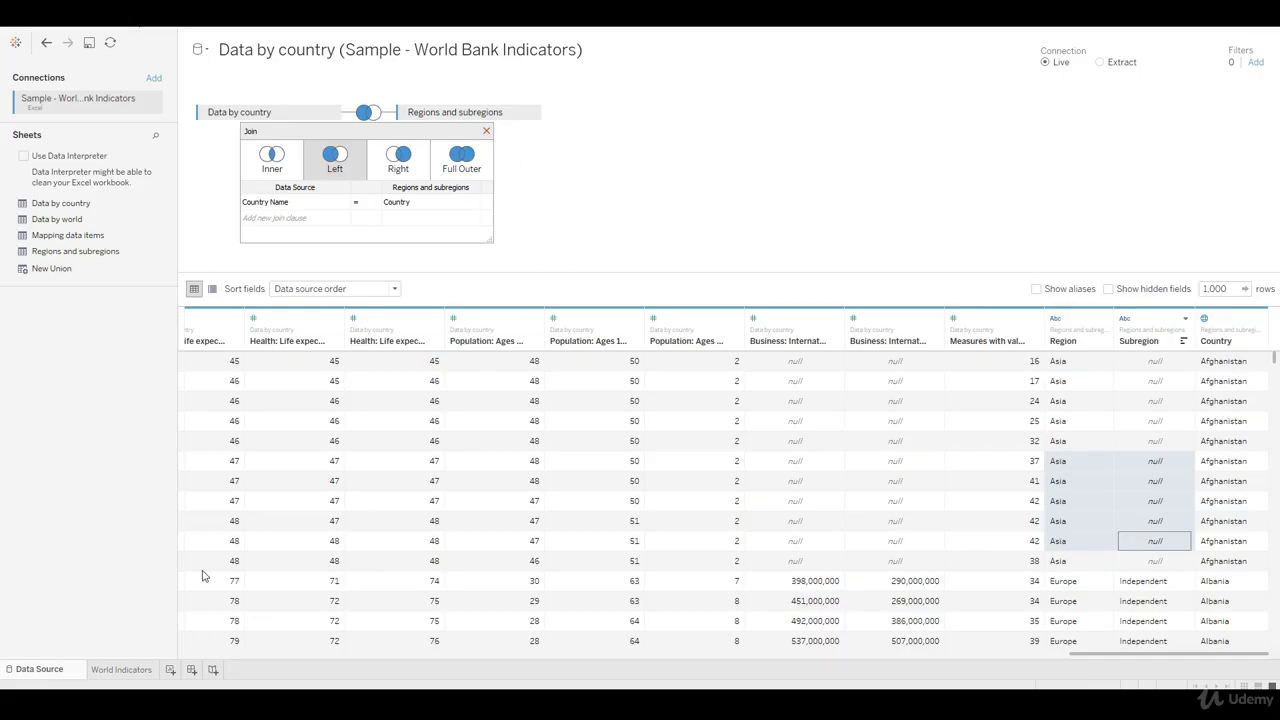
Step: In the World Indicators worksheet, add Region and Subregion as rows after Country Name, leaving out the redundant Country field
left_click(122, 669)
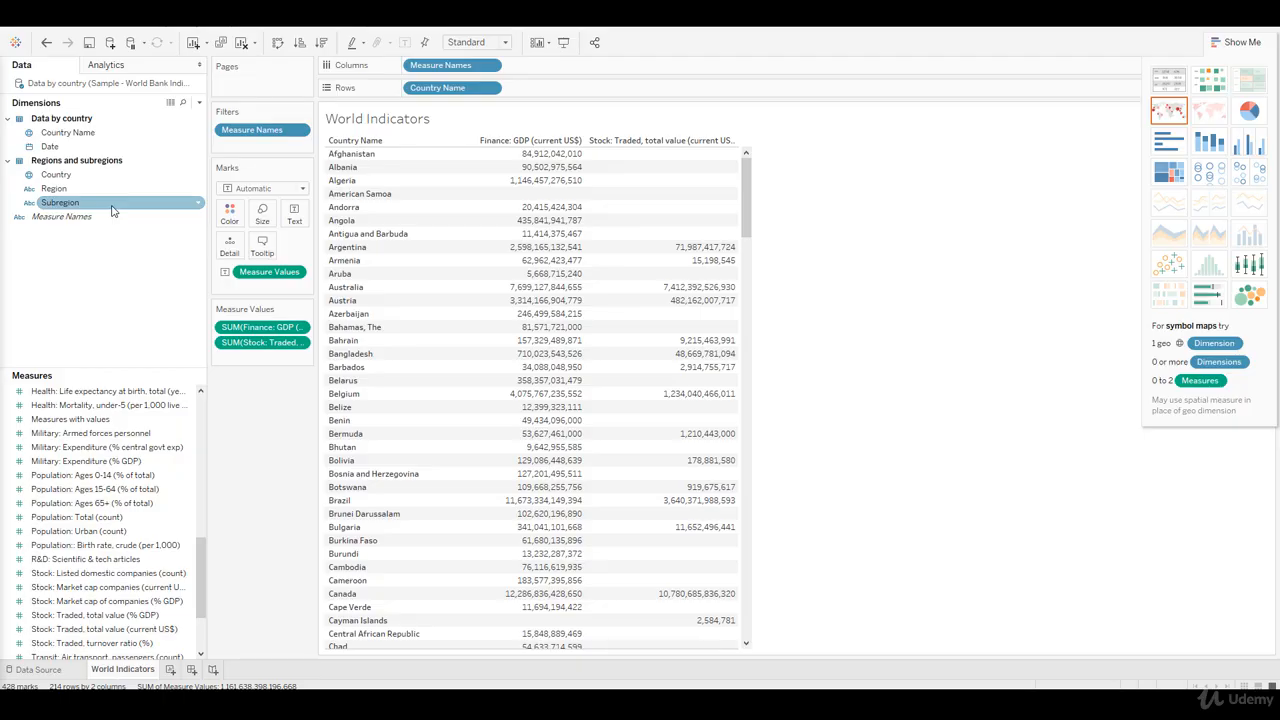
left_click_drag(76, 178, 425, 185)
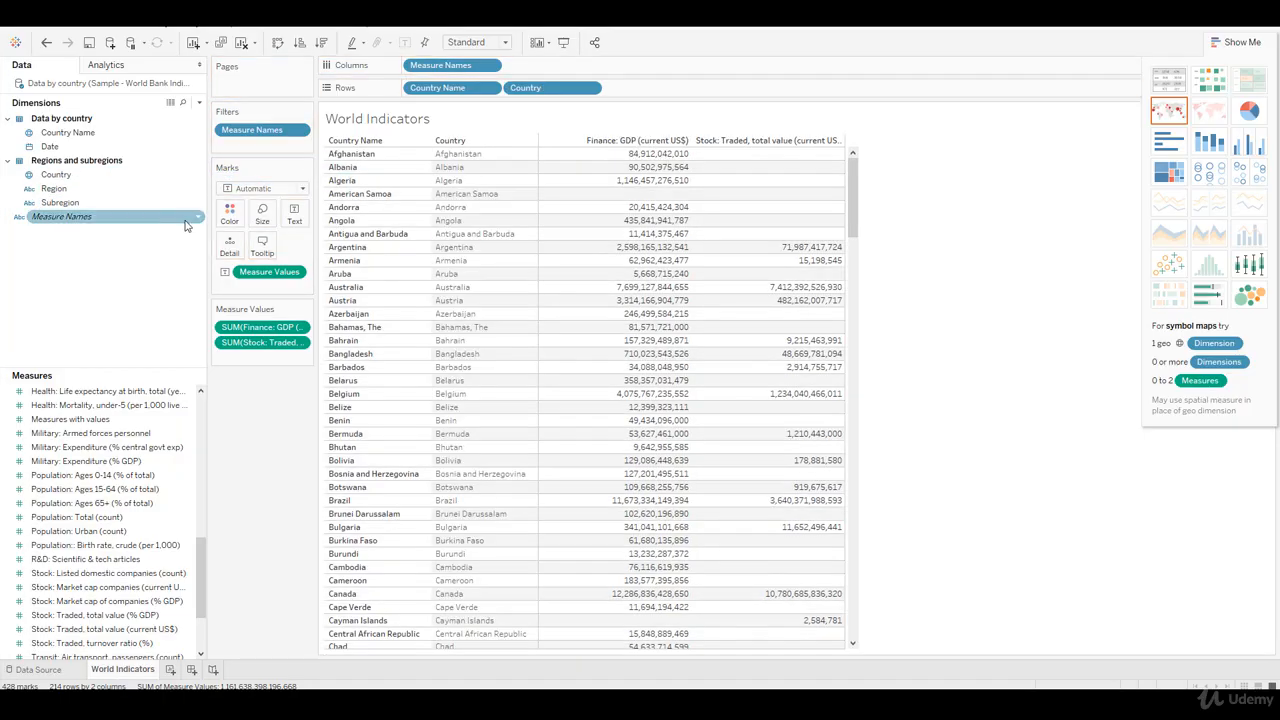
left_click_drag(67, 200, 540, 230)
left_click_drag(550, 87, 140, 238)
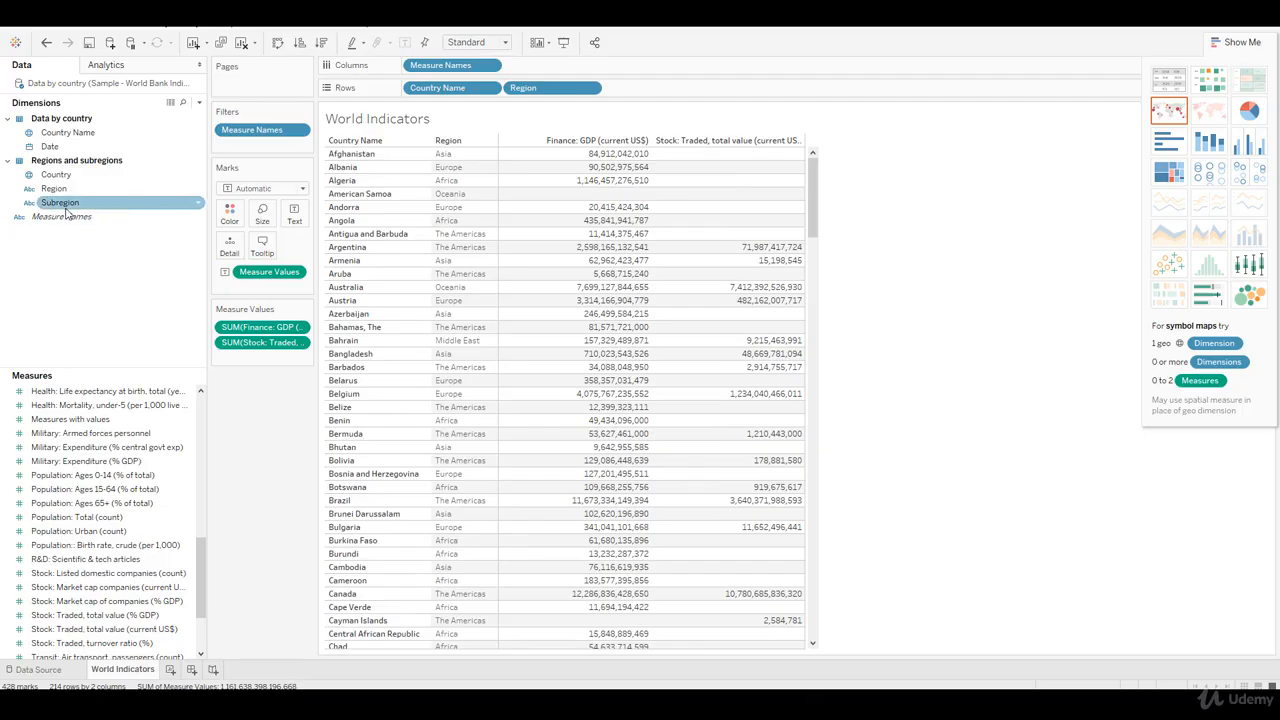
left_click_drag(63, 203, 491, 258)
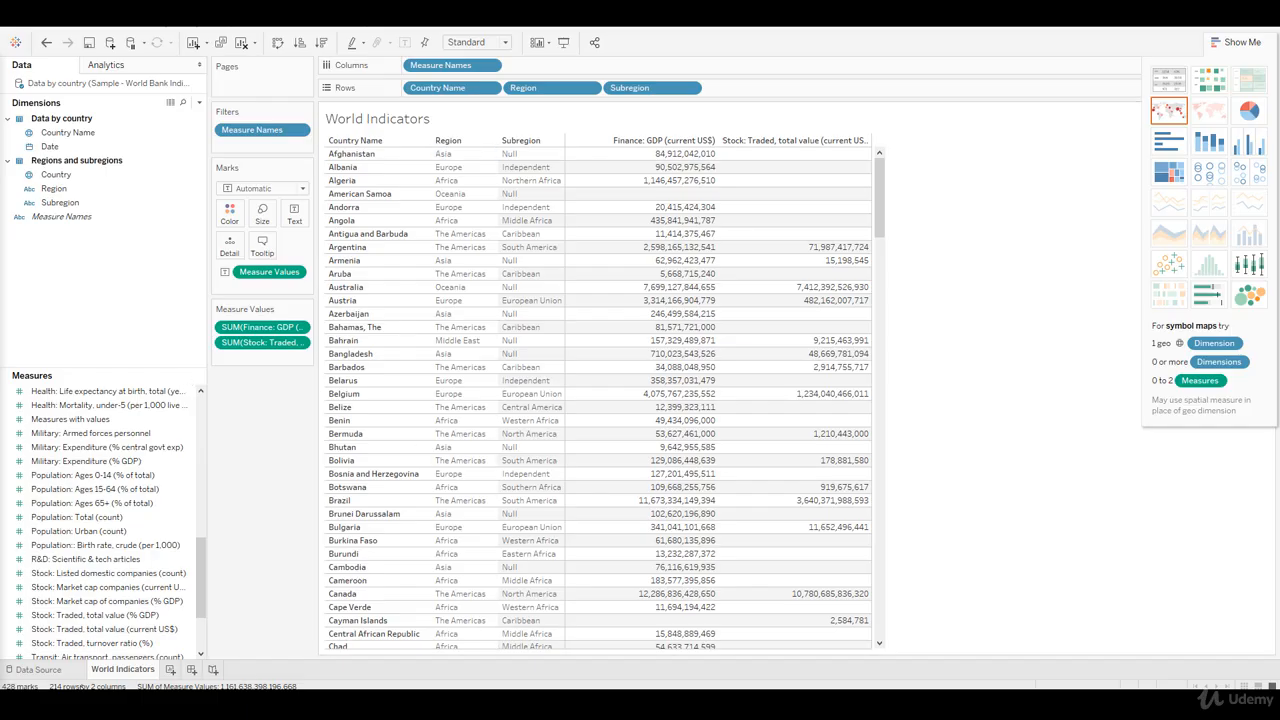
Step: Return to the data source and start adding a second connection to a Microsoft SQL Server
left_click(42, 672)
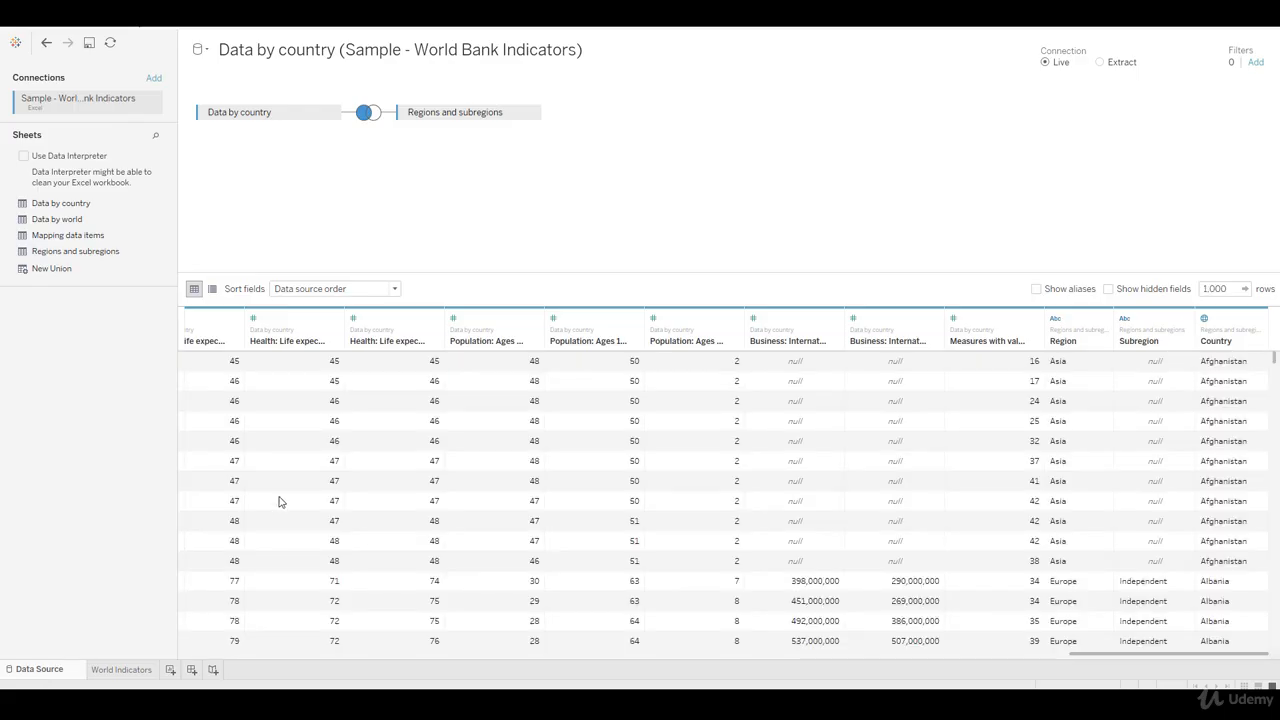
left_click(151, 80)
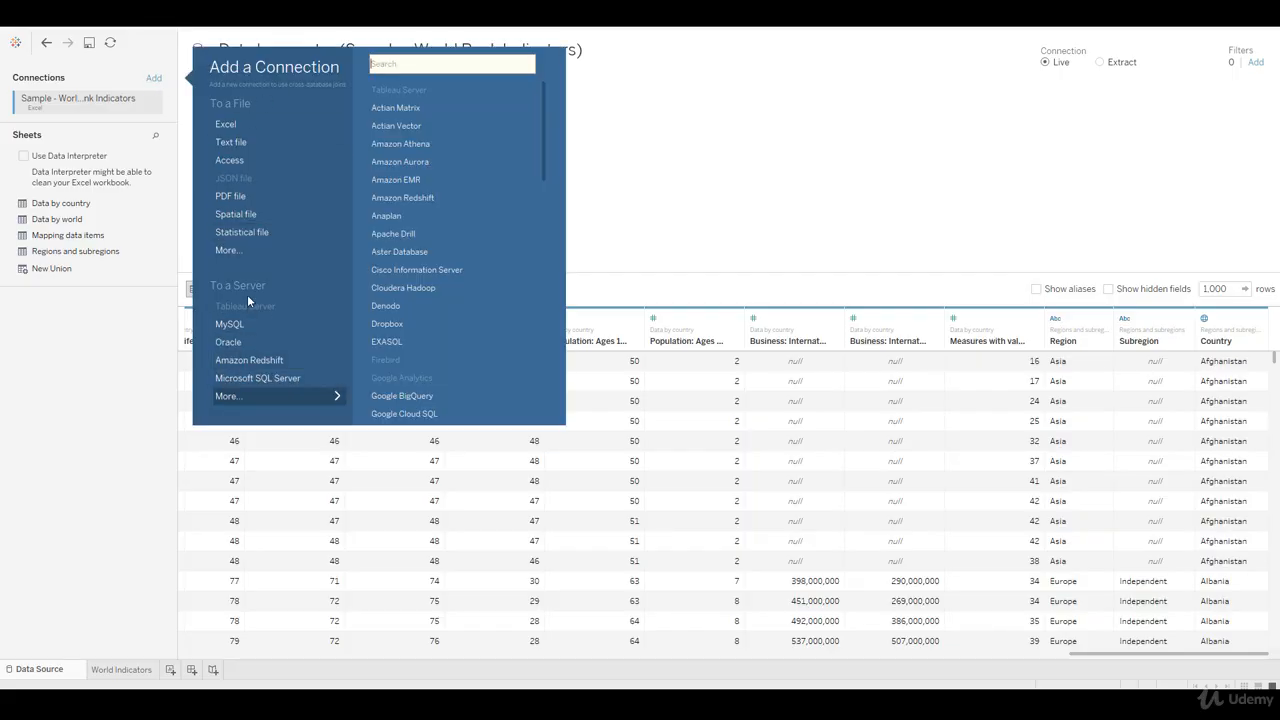
left_click(236, 382)
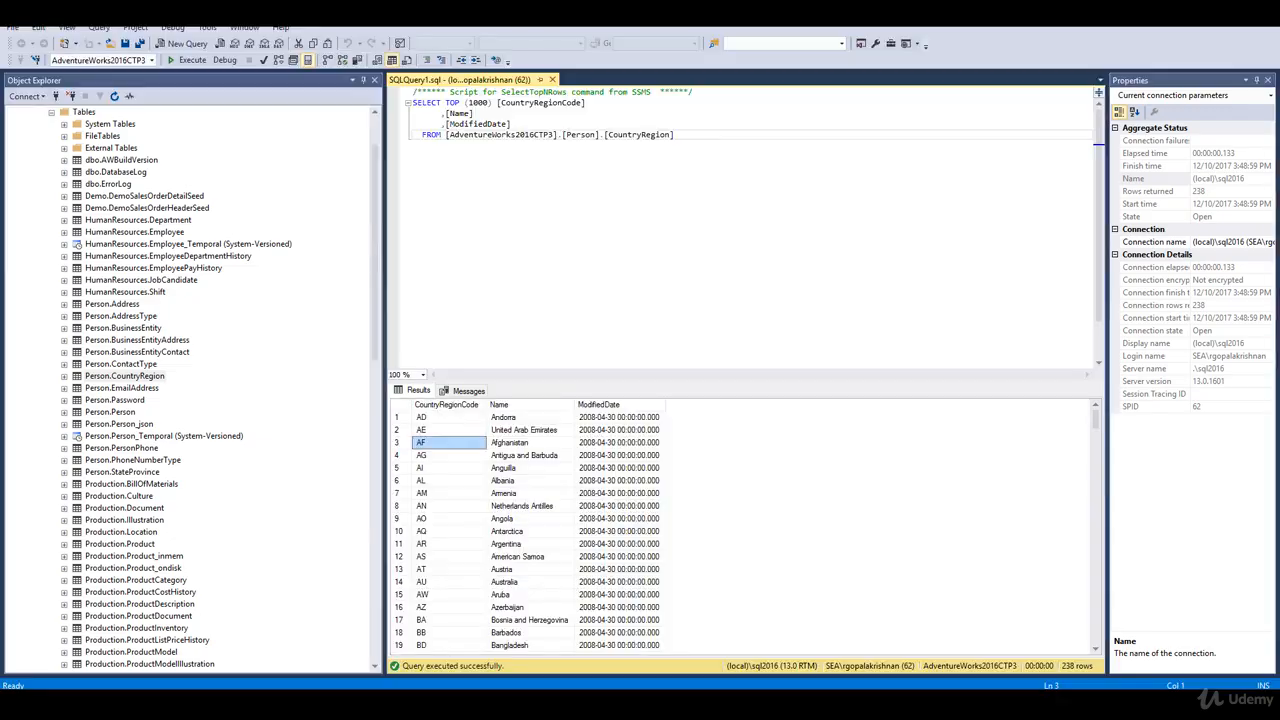
Step: Locate the AdventureWorks2016CTP3 database in SQL Server Management Studio's object tree, and switch back to Tableau
left_click_drag(376, 343, 376, 235)
left_click(128, 162)
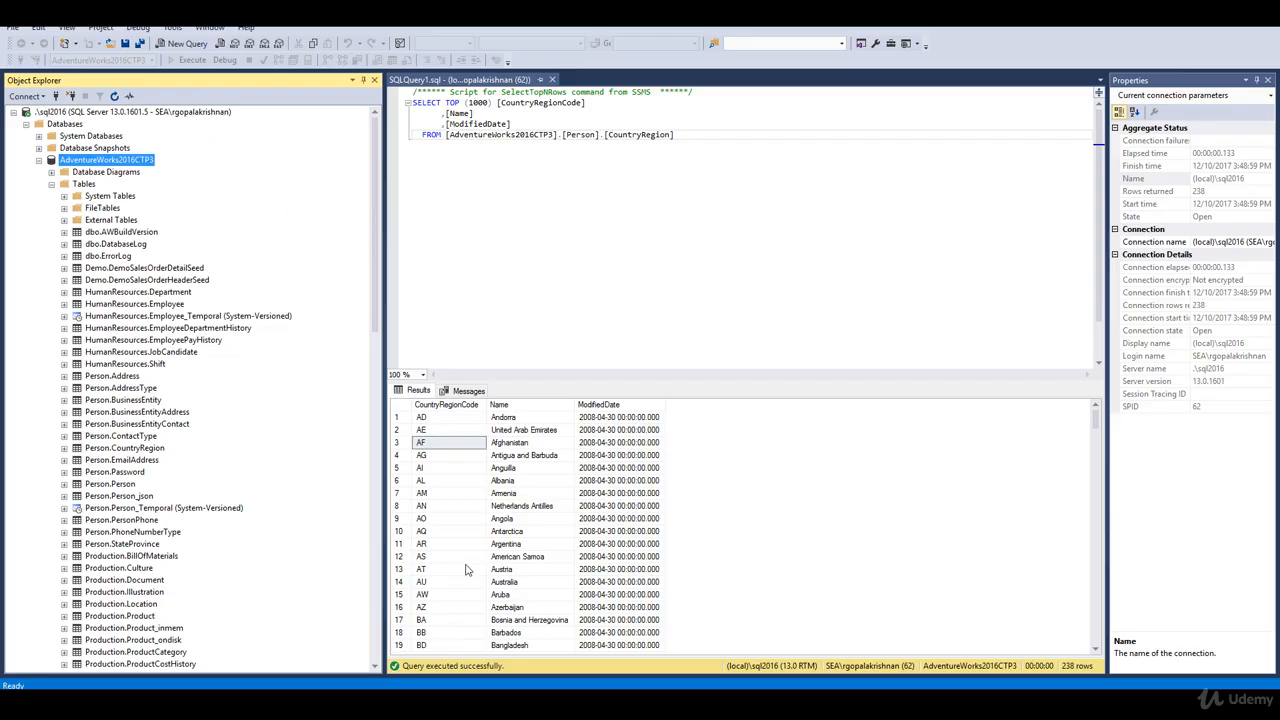
left_click(328, 702)
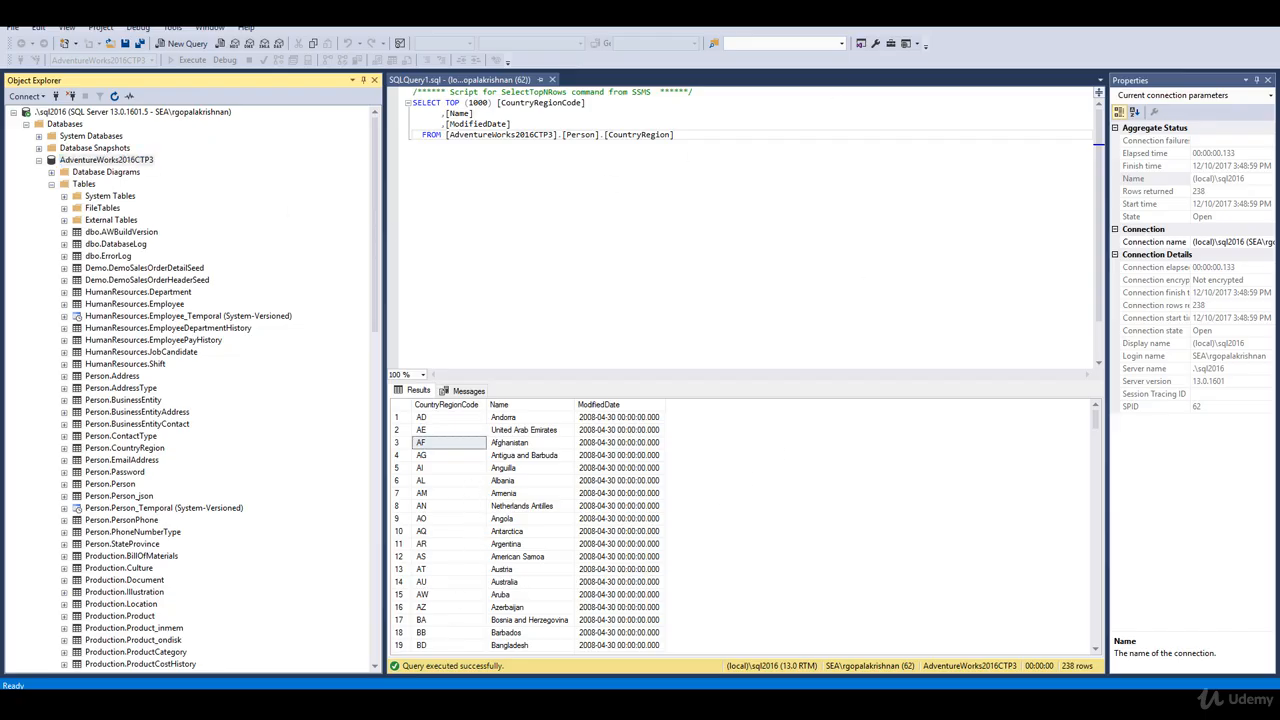
Step: Sign in to the .\sql2016 server and select the AdventureWorks2016CTP3 database
left_click(652, 400)
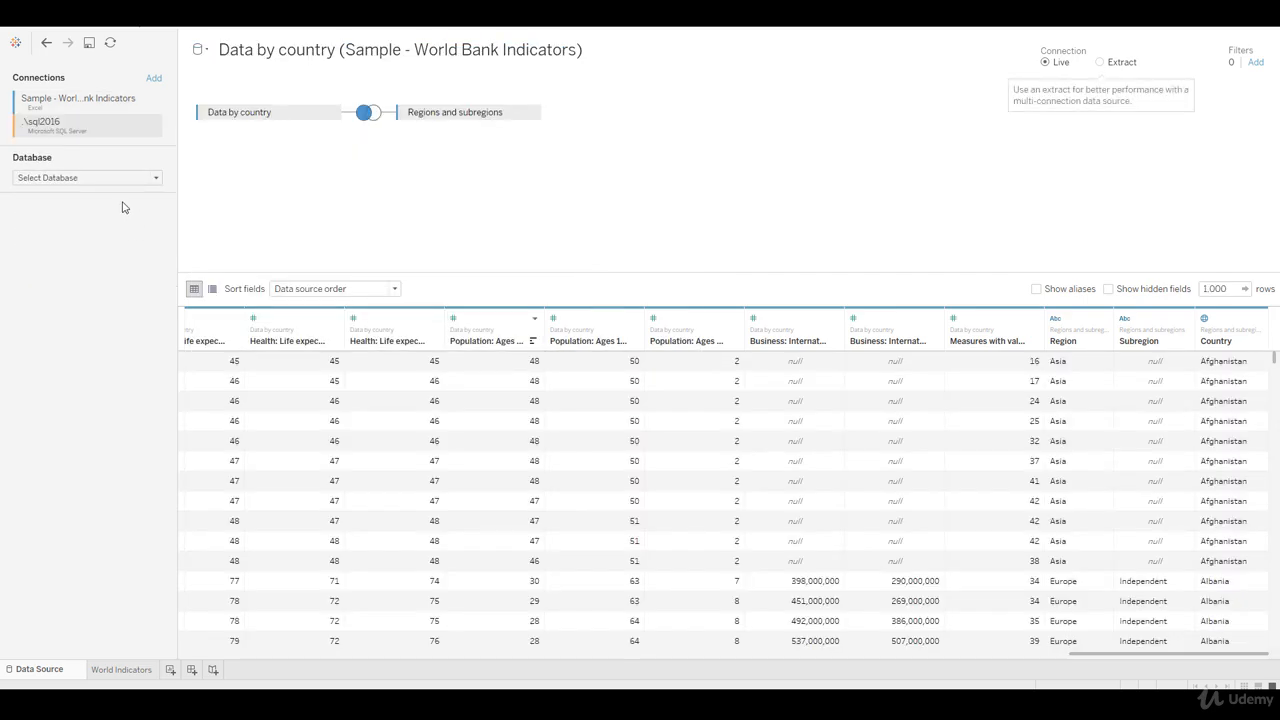
left_click(121, 186)
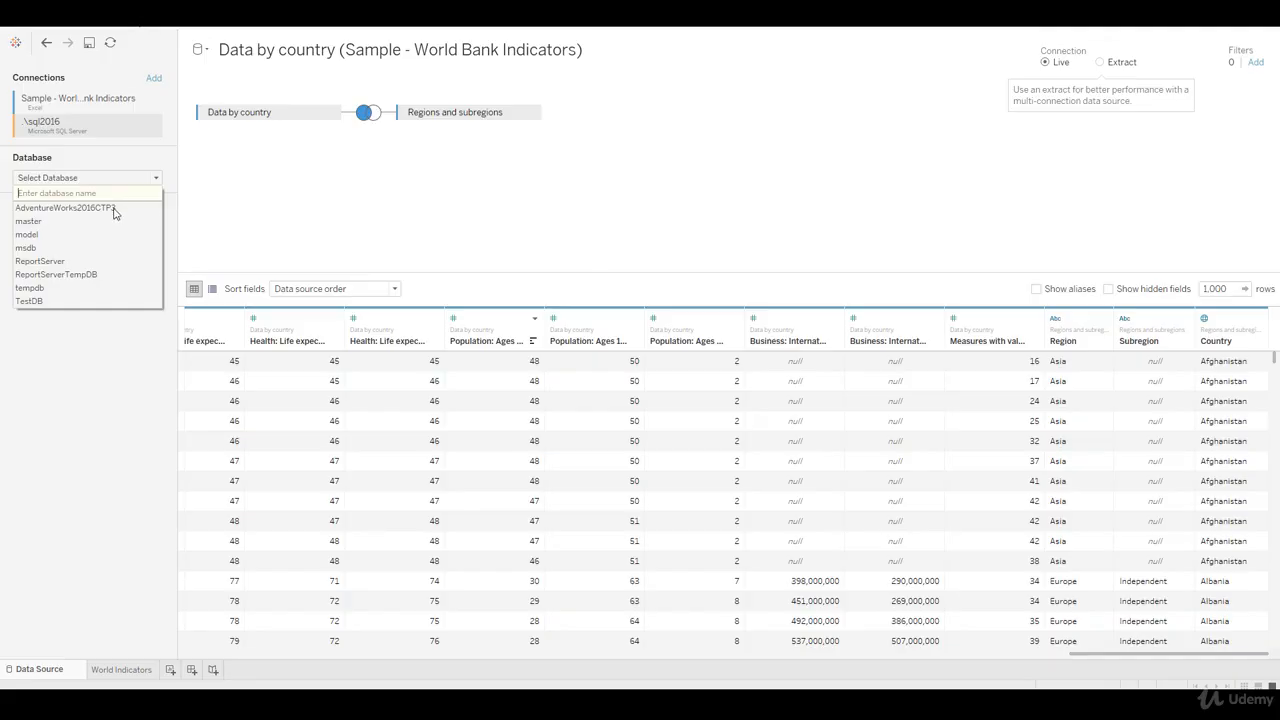
left_click(115, 212)
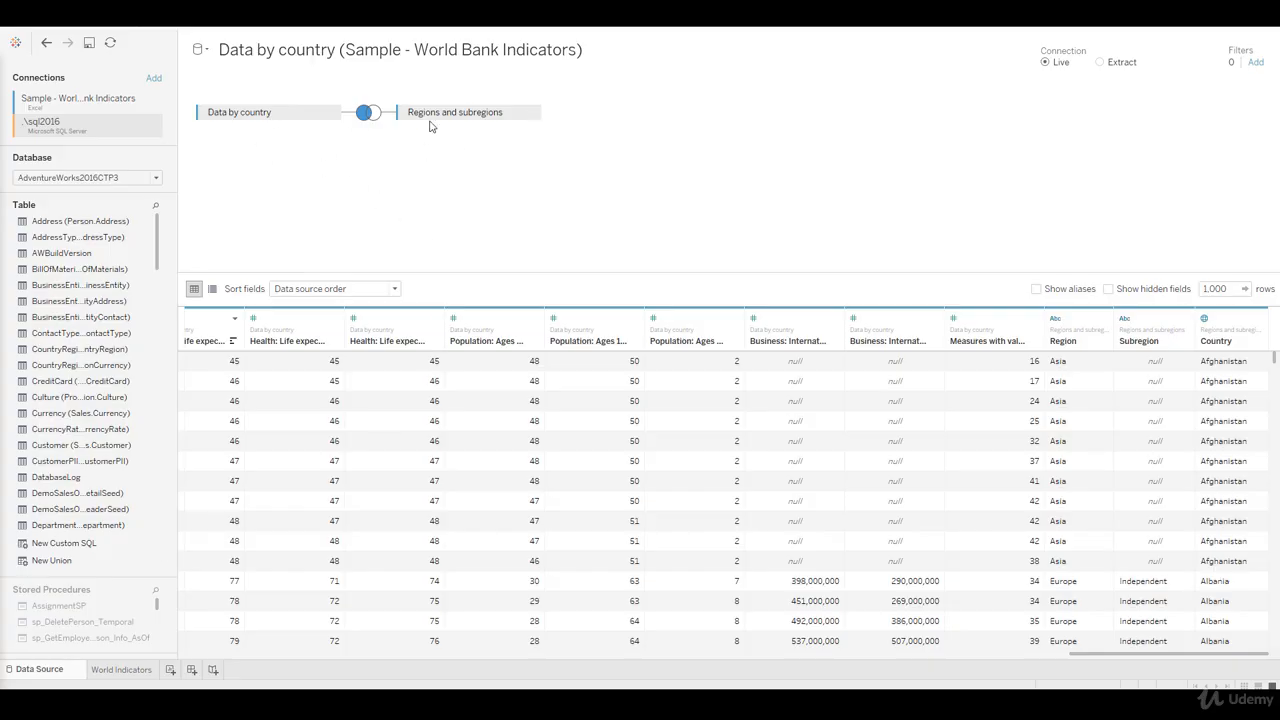
Step: Search the database tables for "countr" and add the CountryRegion table to the data source beside Data by country
scroll(155, 262, "down", 3)
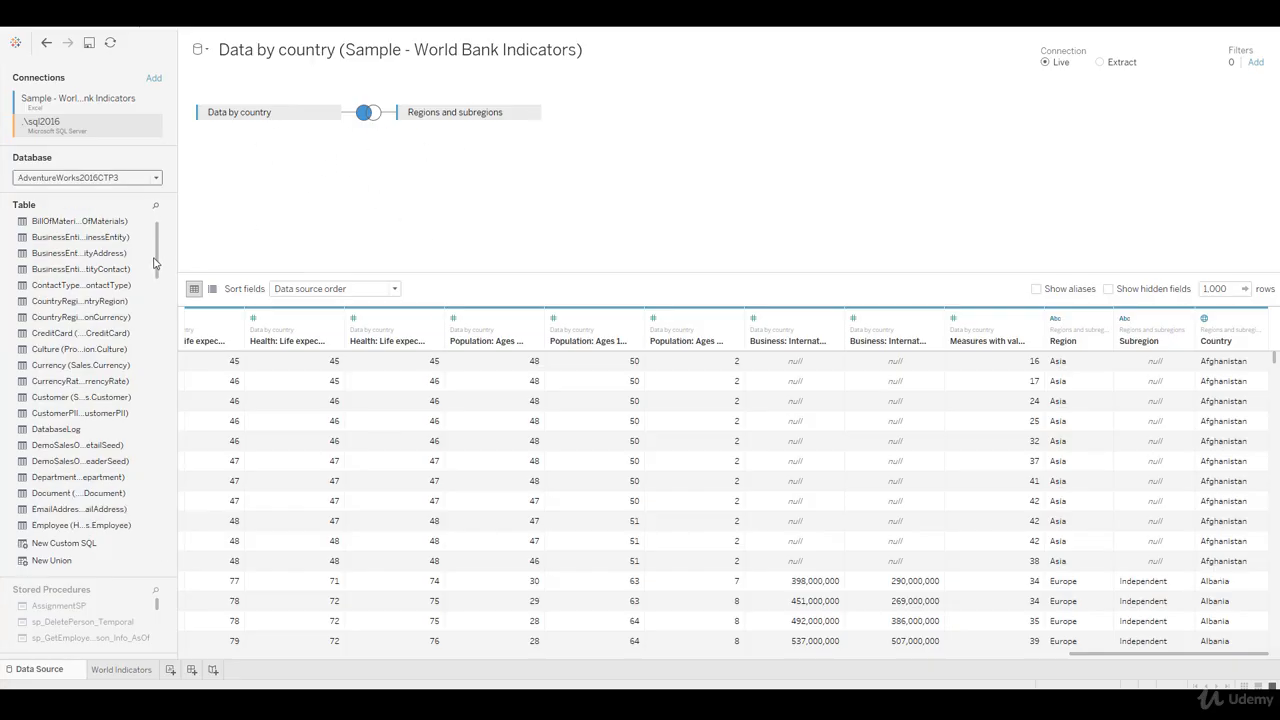
scroll(155, 262, "down", 2)
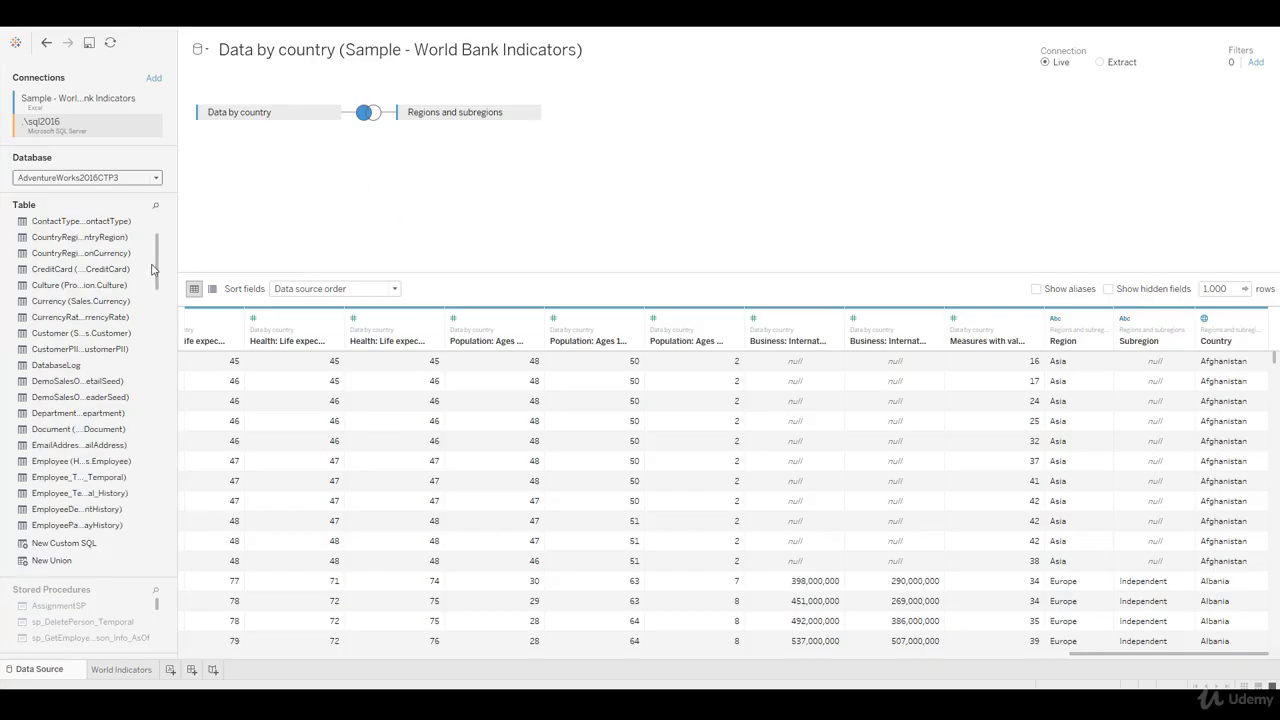
left_click(156, 206)
type("countr")
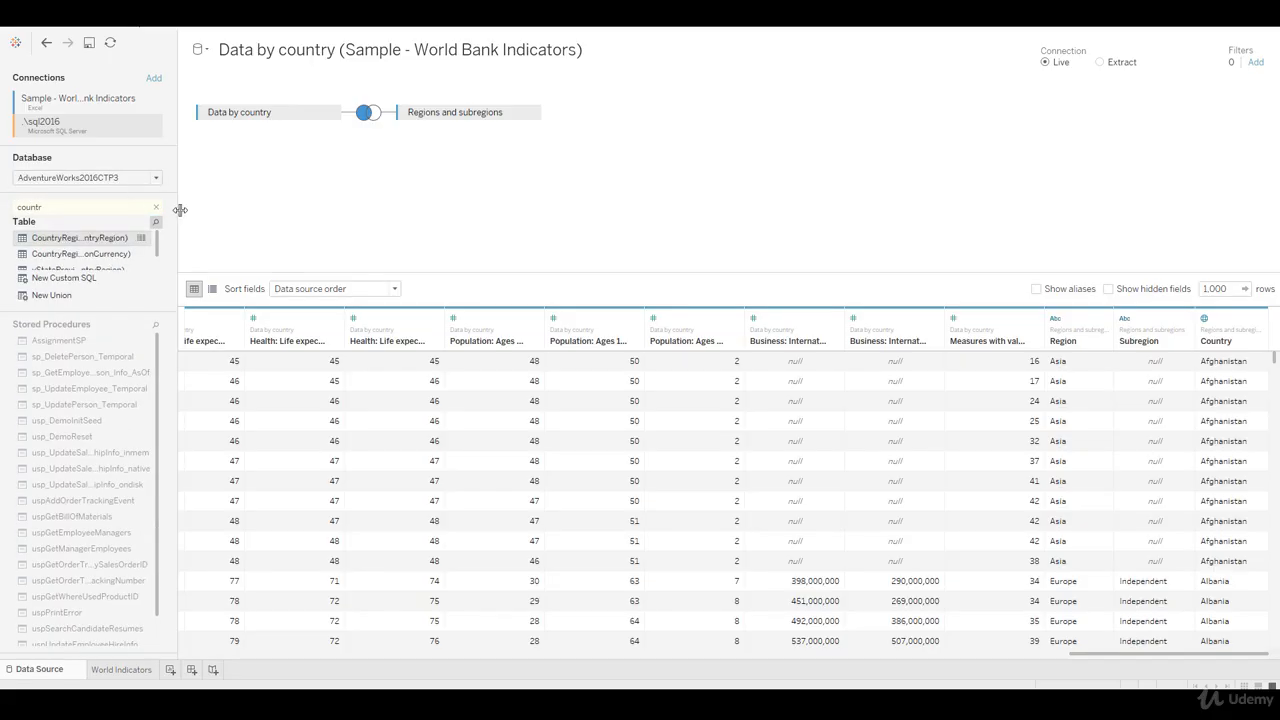
left_click_drag(78, 243, 398, 175)
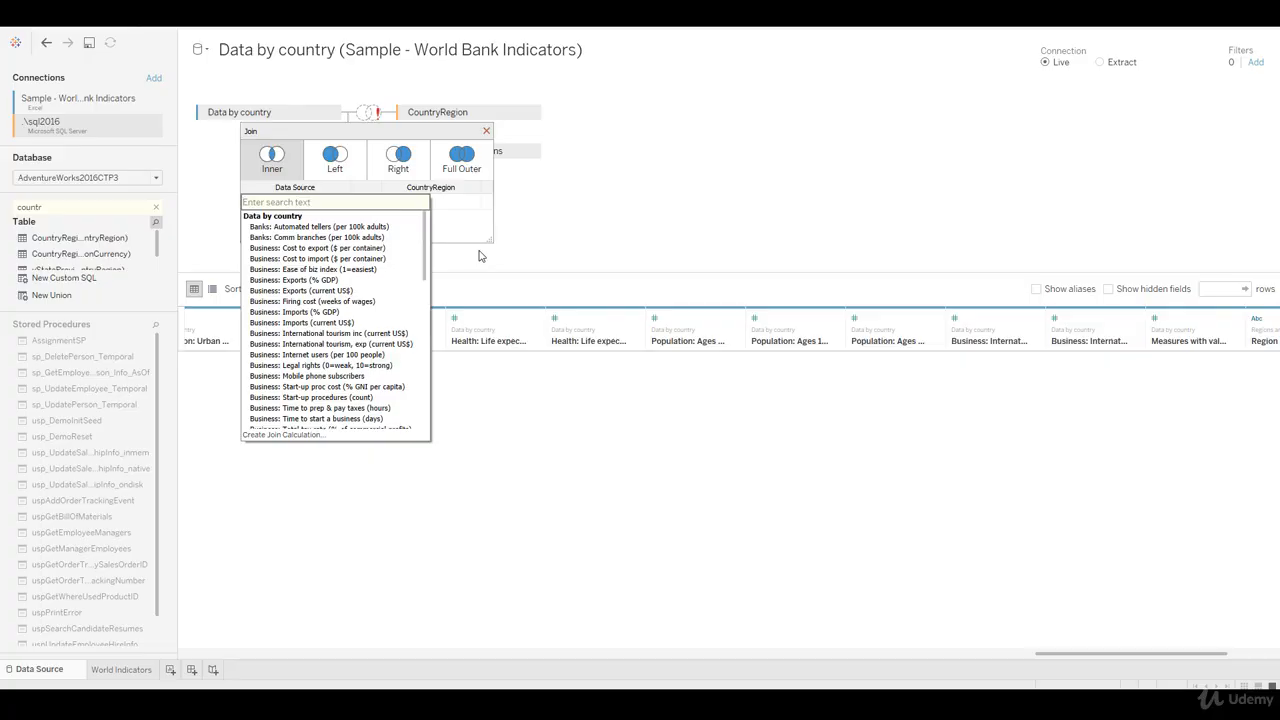
Step: Define the inner join between Data by country and CountryRegion as Country Name = Name, and update the data preview
type("coun")
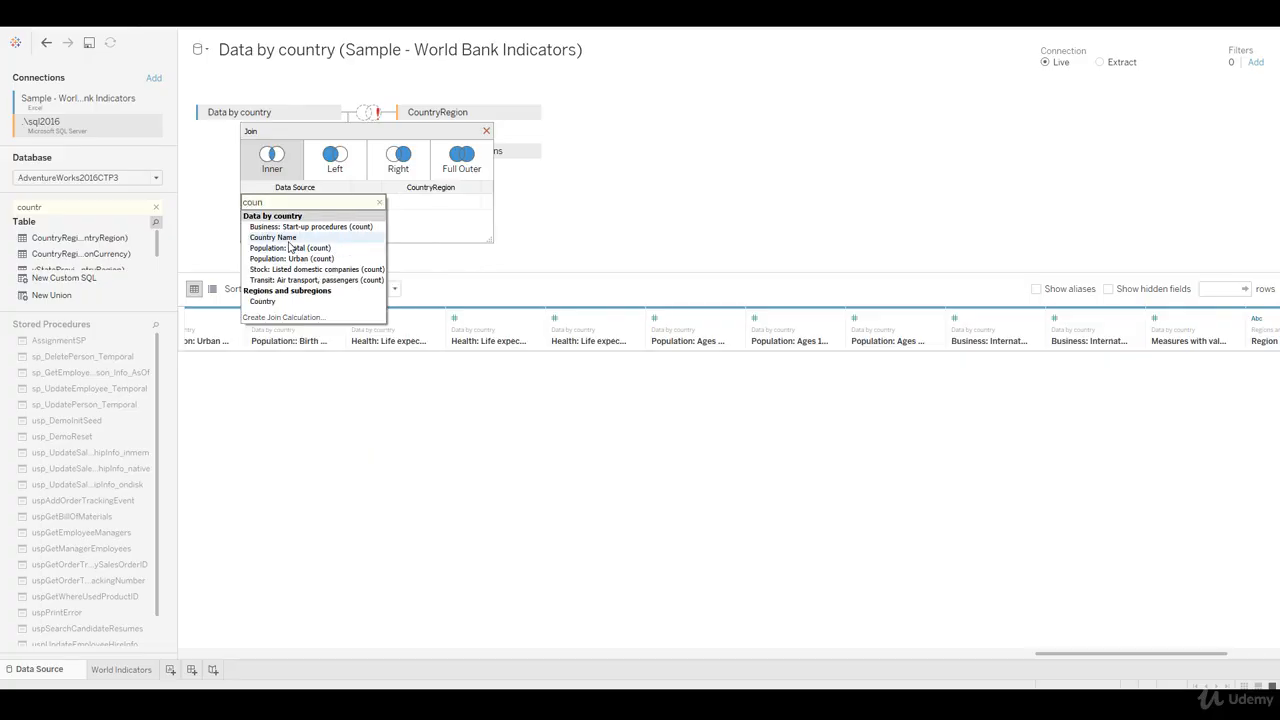
left_click(285, 237)
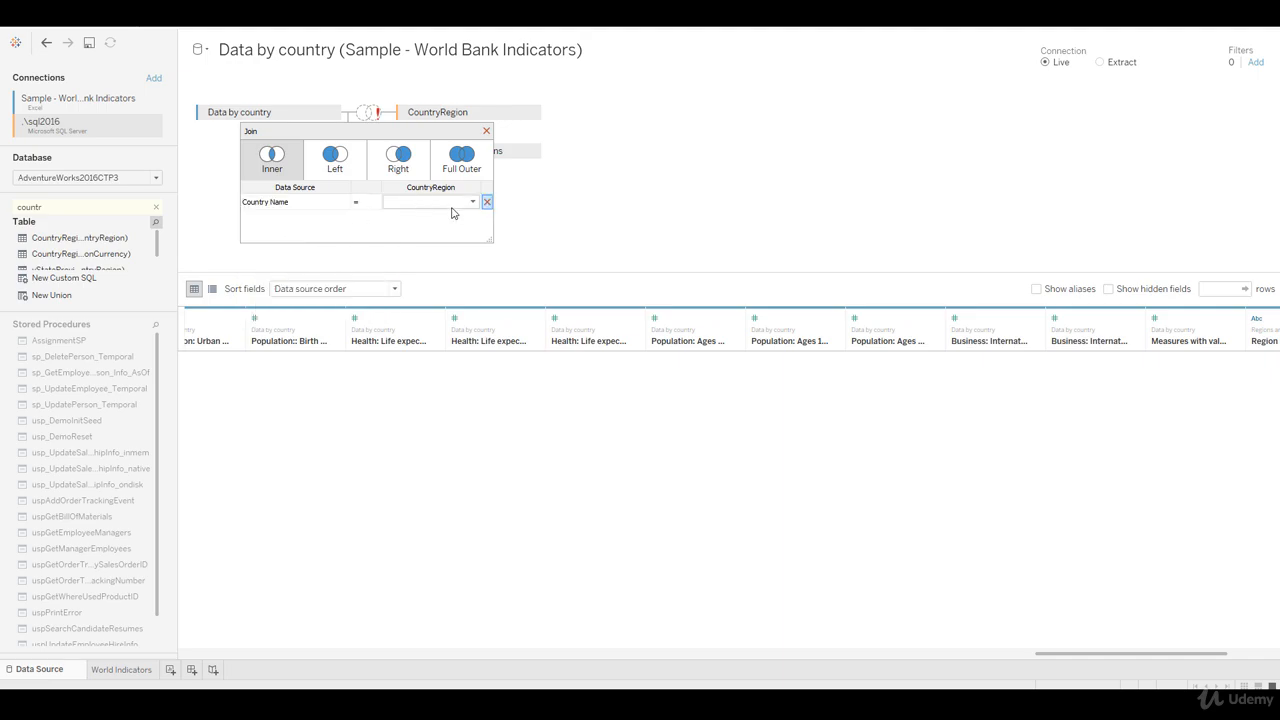
left_click(472, 202)
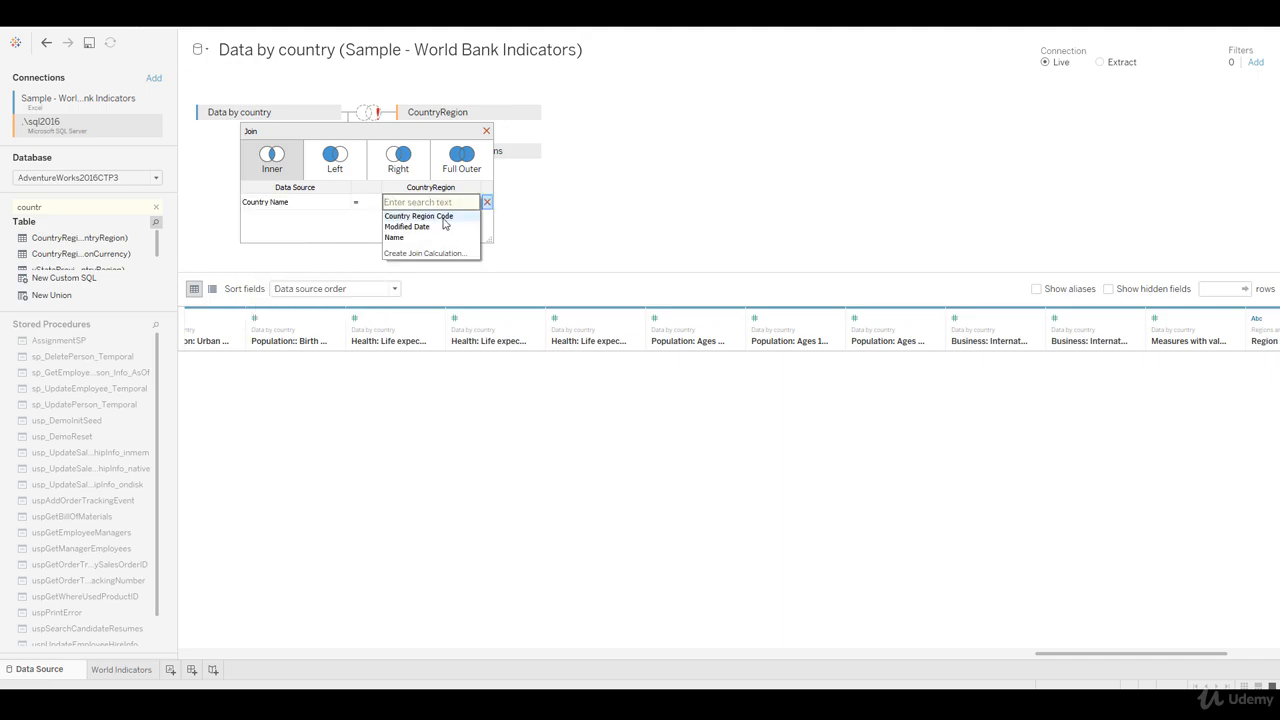
left_click(443, 237)
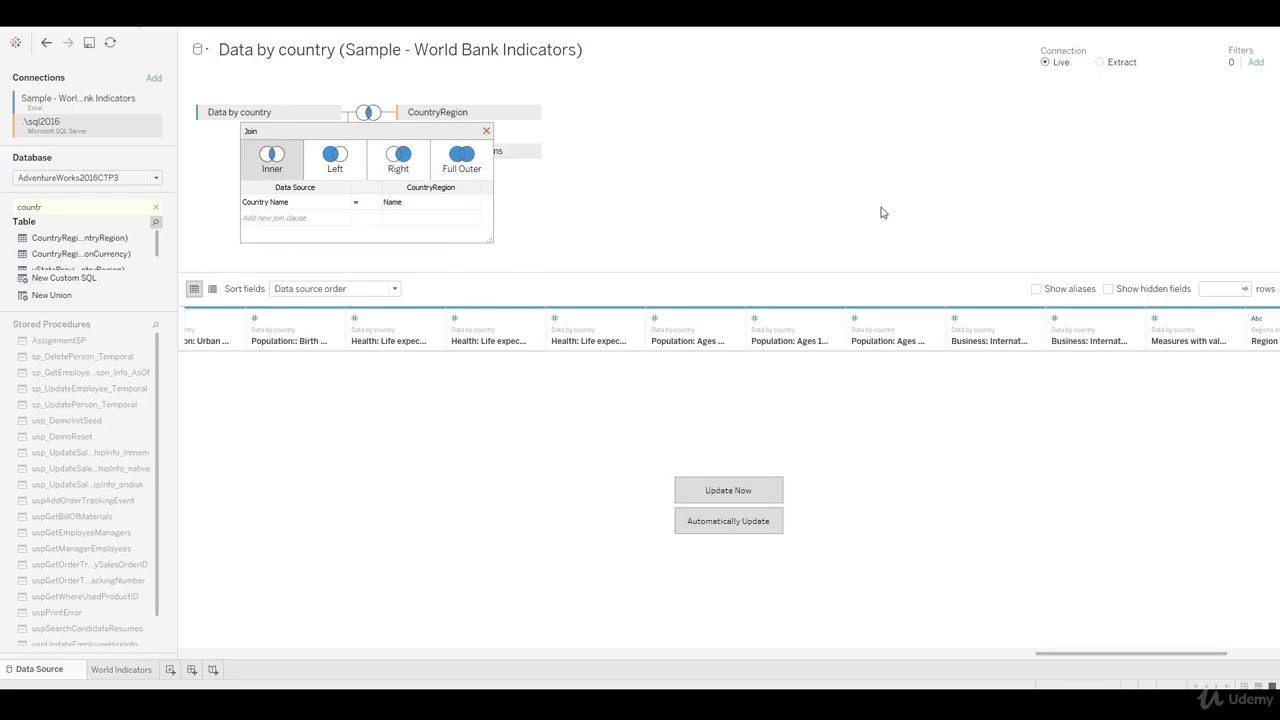
left_click(722, 490)
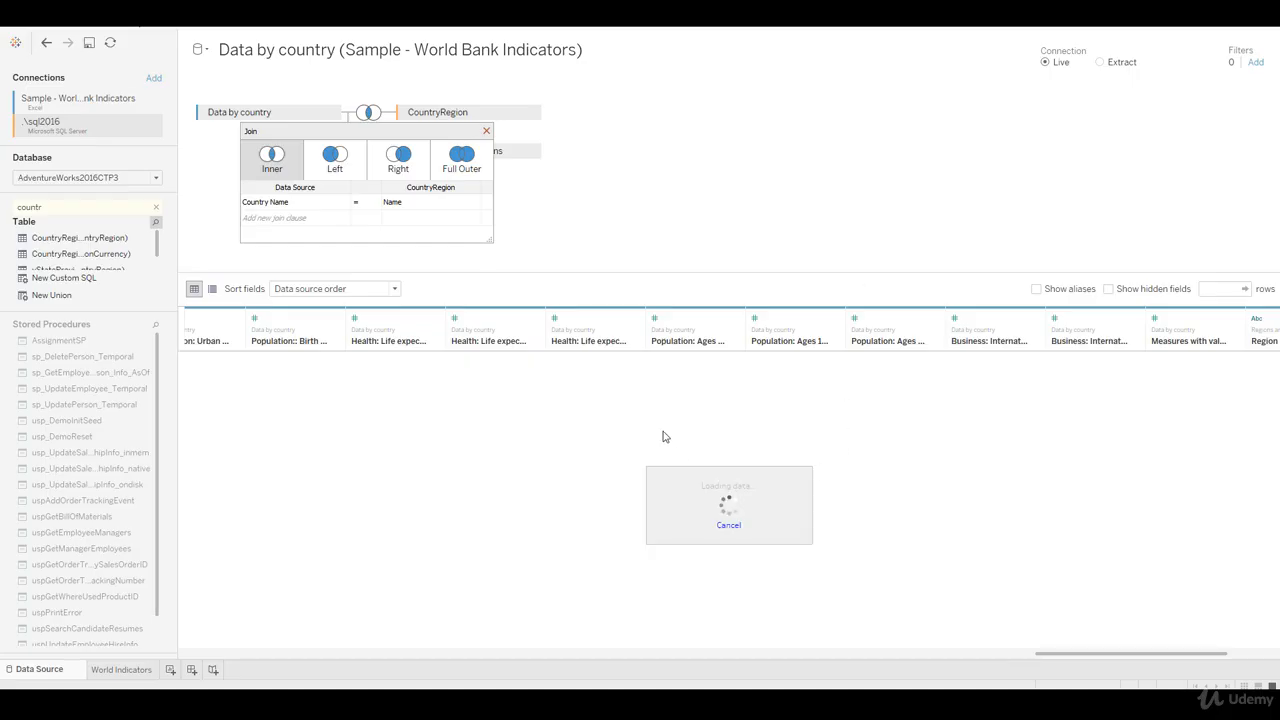
left_click(487, 132)
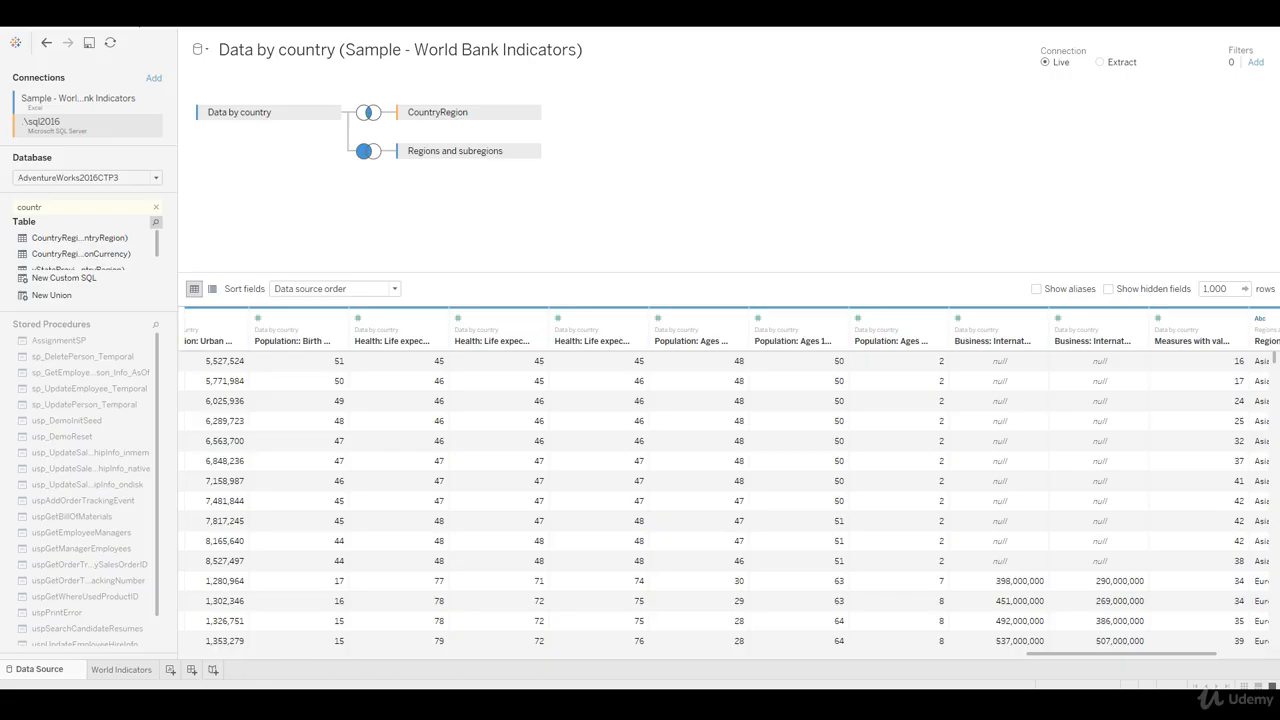
Step: Widen the Country Region Code column at the start of the joined data preview
left_click_drag(1079, 659, 162, 690)
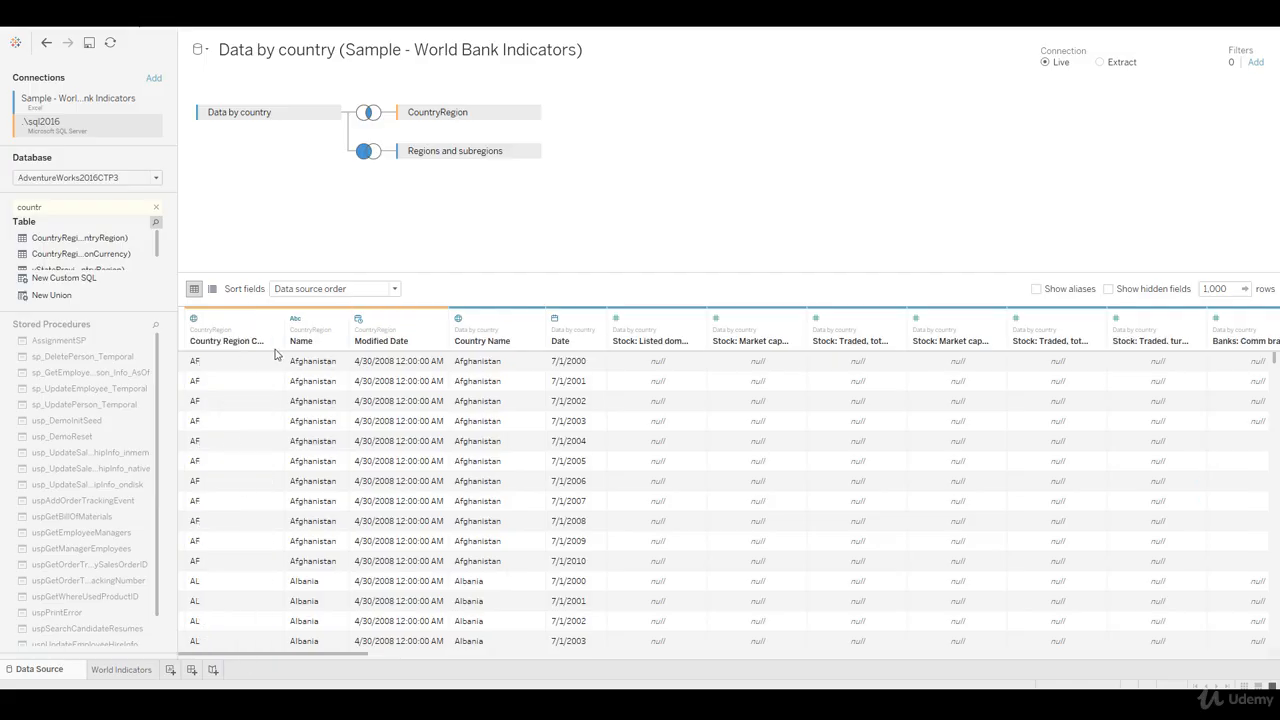
left_click_drag(284, 333, 323, 335)
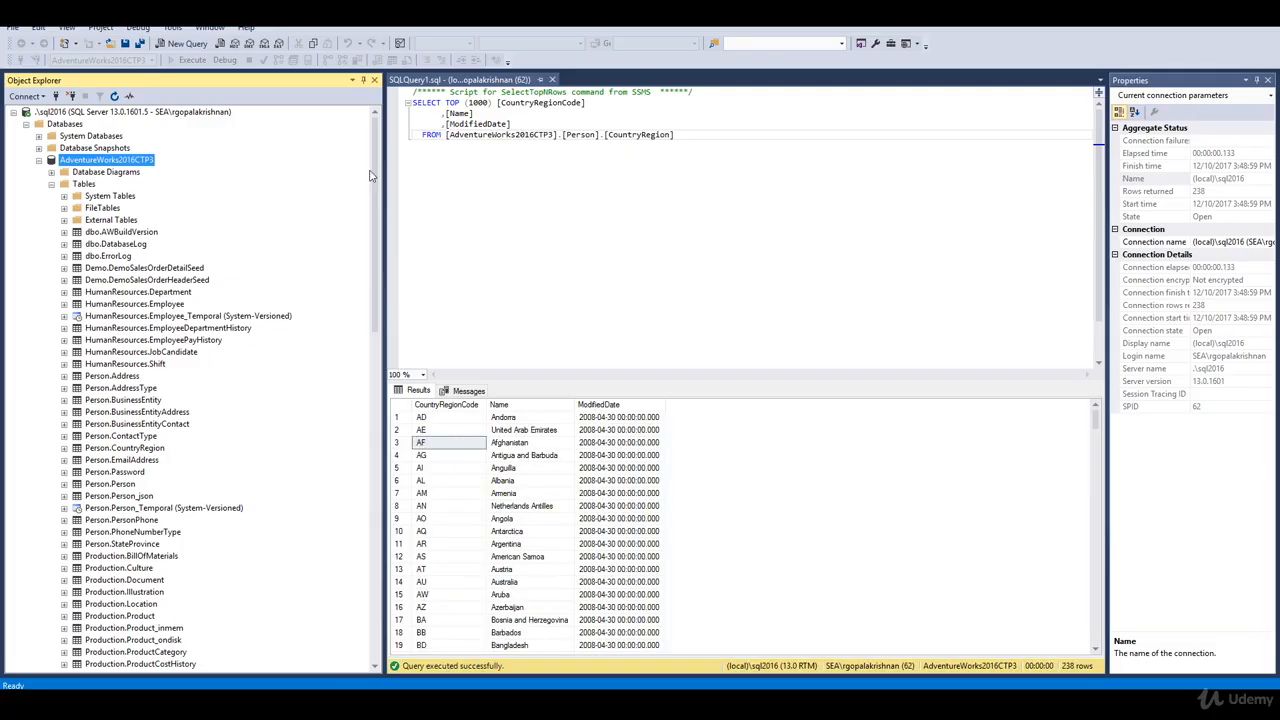
Step: In SQL Server Management Studio, run the SELECT TOP (1000) query on Person.CountryRegion and examine the returned country codes and names
left_click_drag(684, 137, 395, 80)
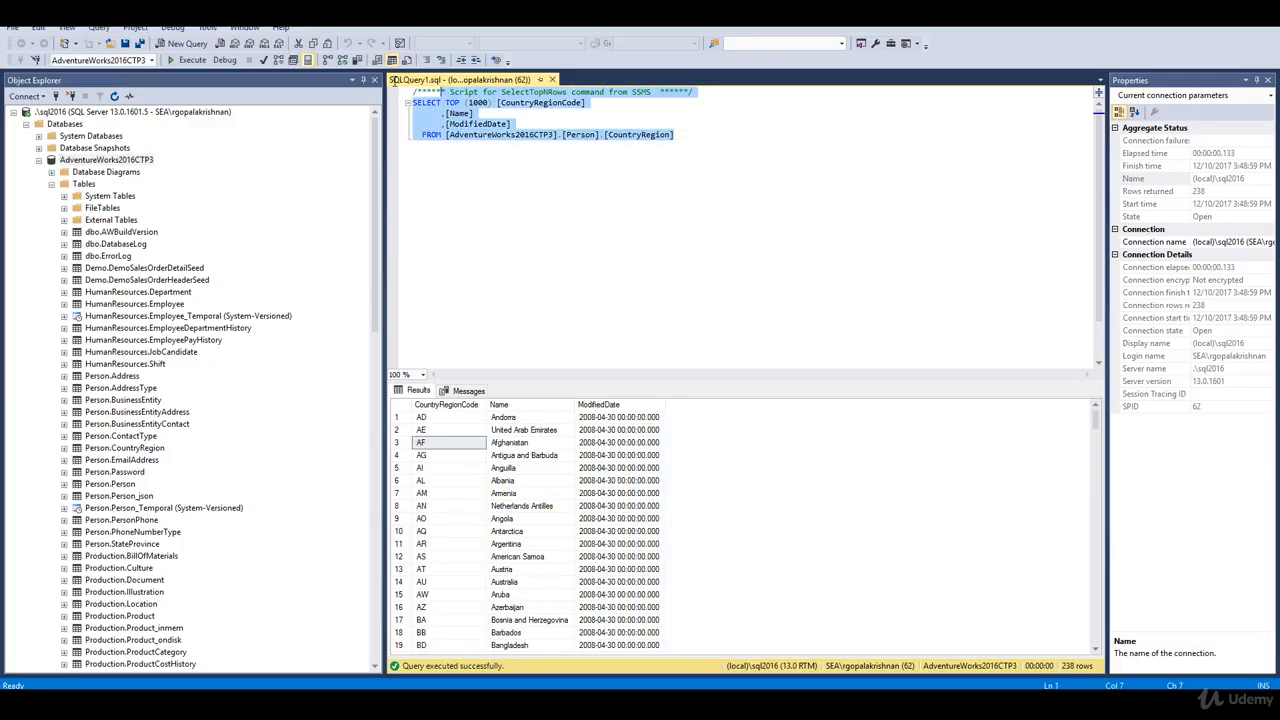
key("F5")
left_click(619, 203)
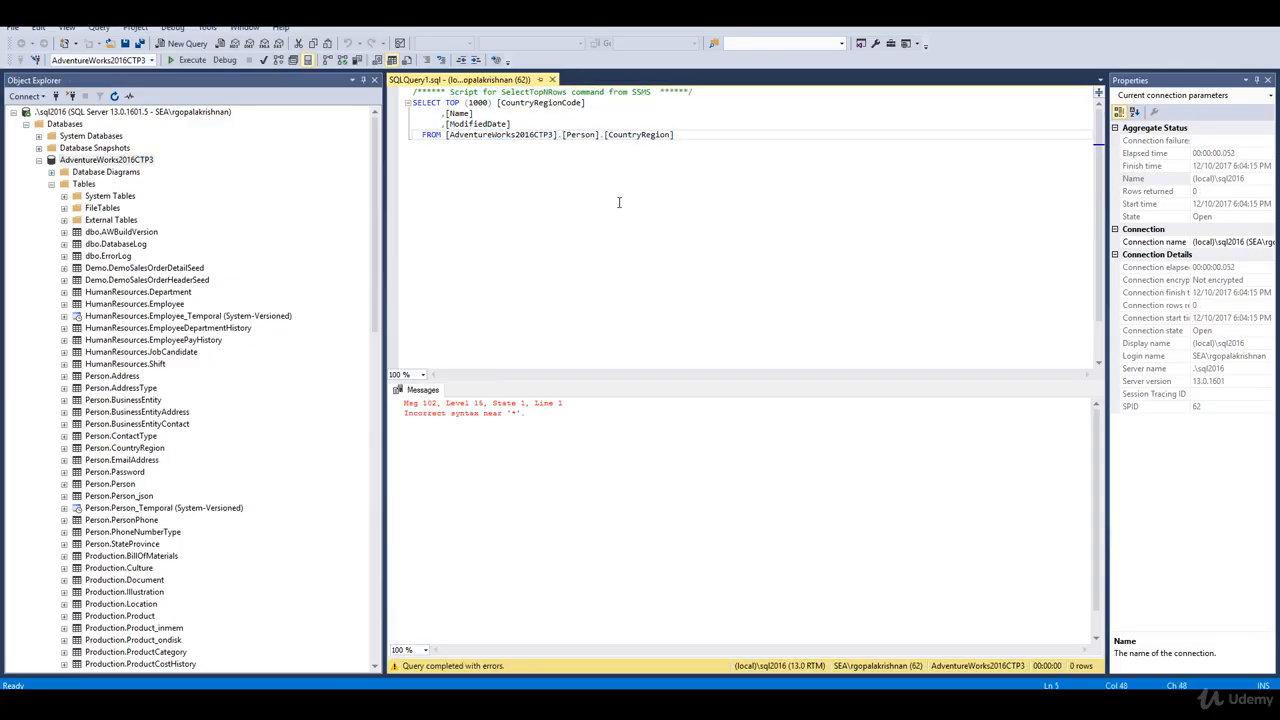
key("F5")
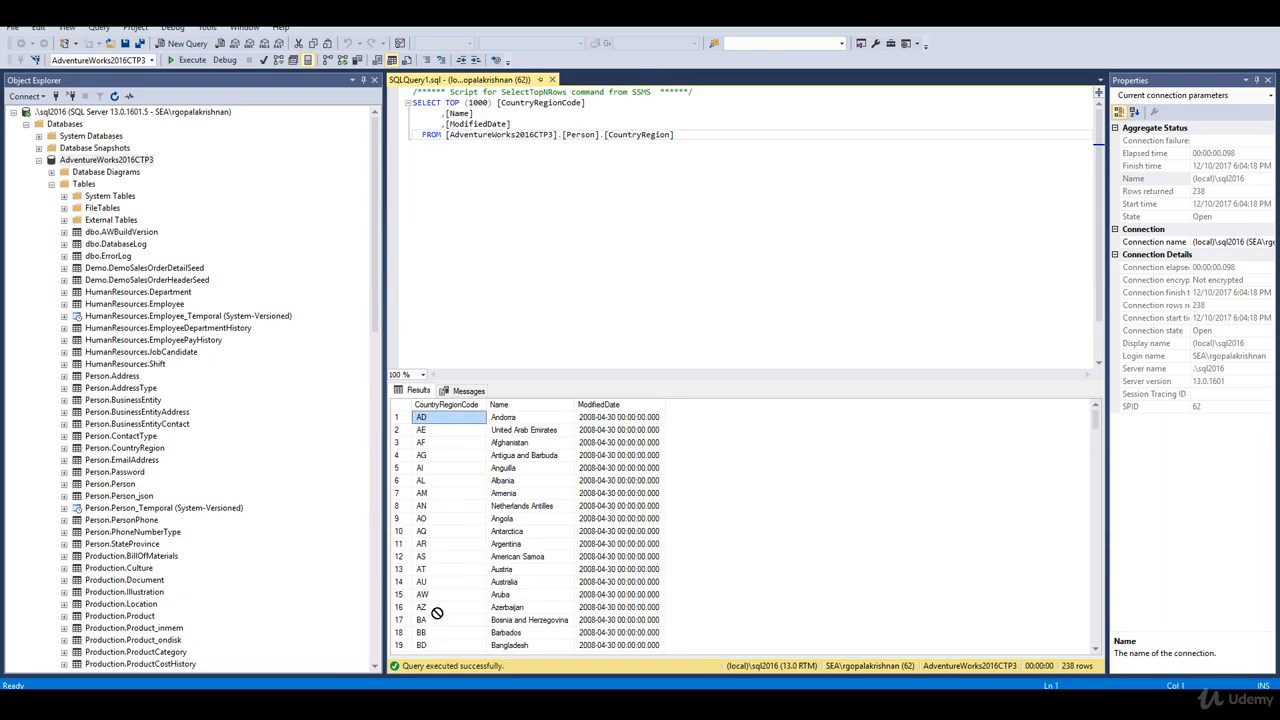
left_click_drag(520, 455, 540, 607)
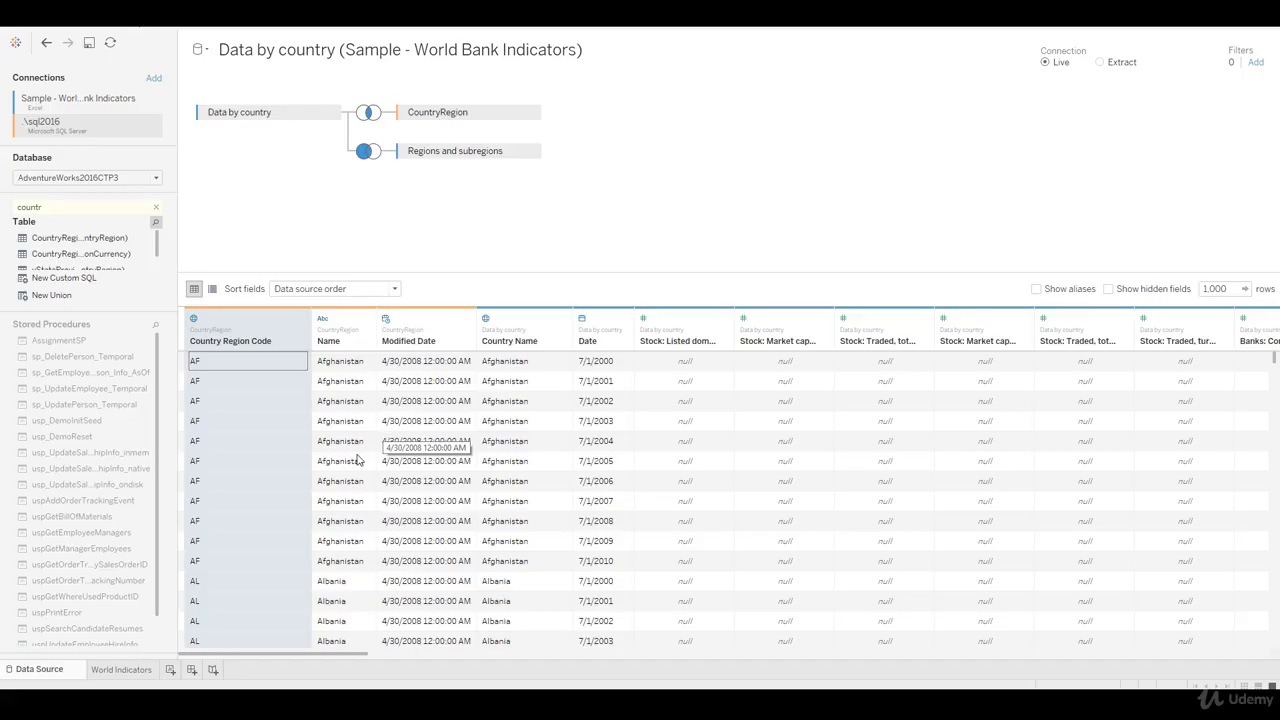
Step: On the World Indicators sheet in Tableau, add Country Region Code to the rows between Country Name and Region
left_click(122, 672)
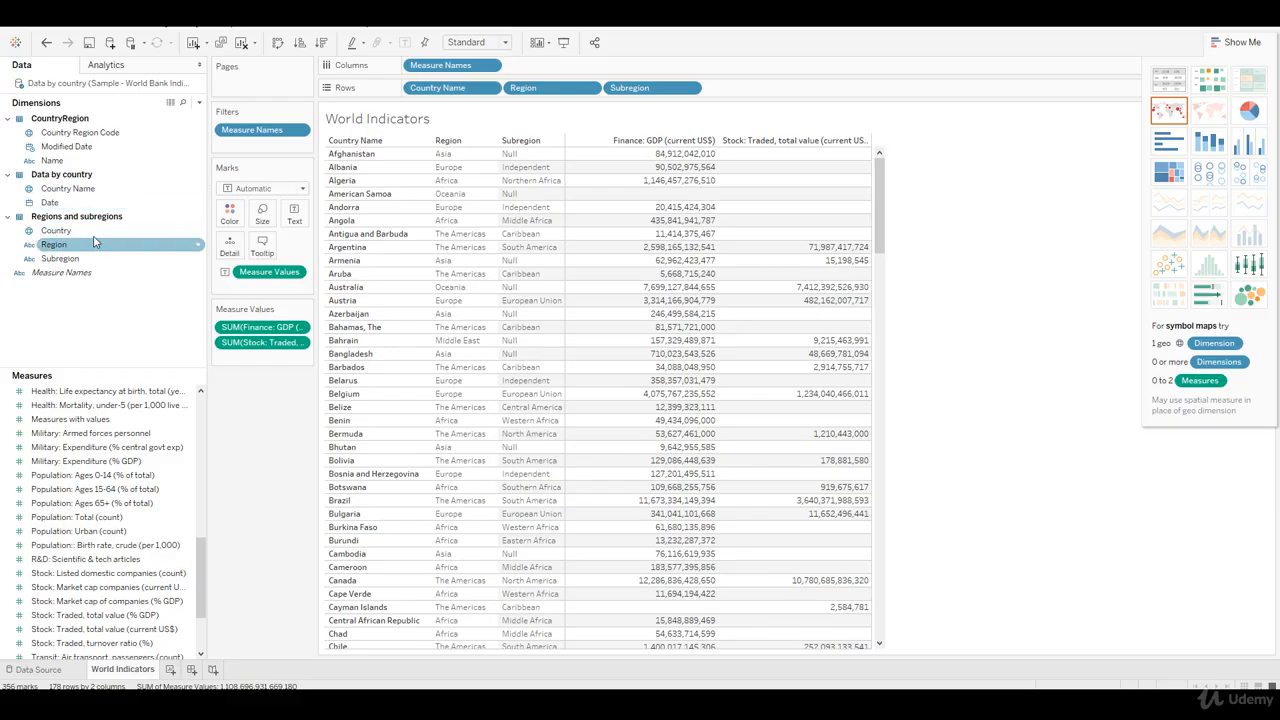
left_click(75, 148)
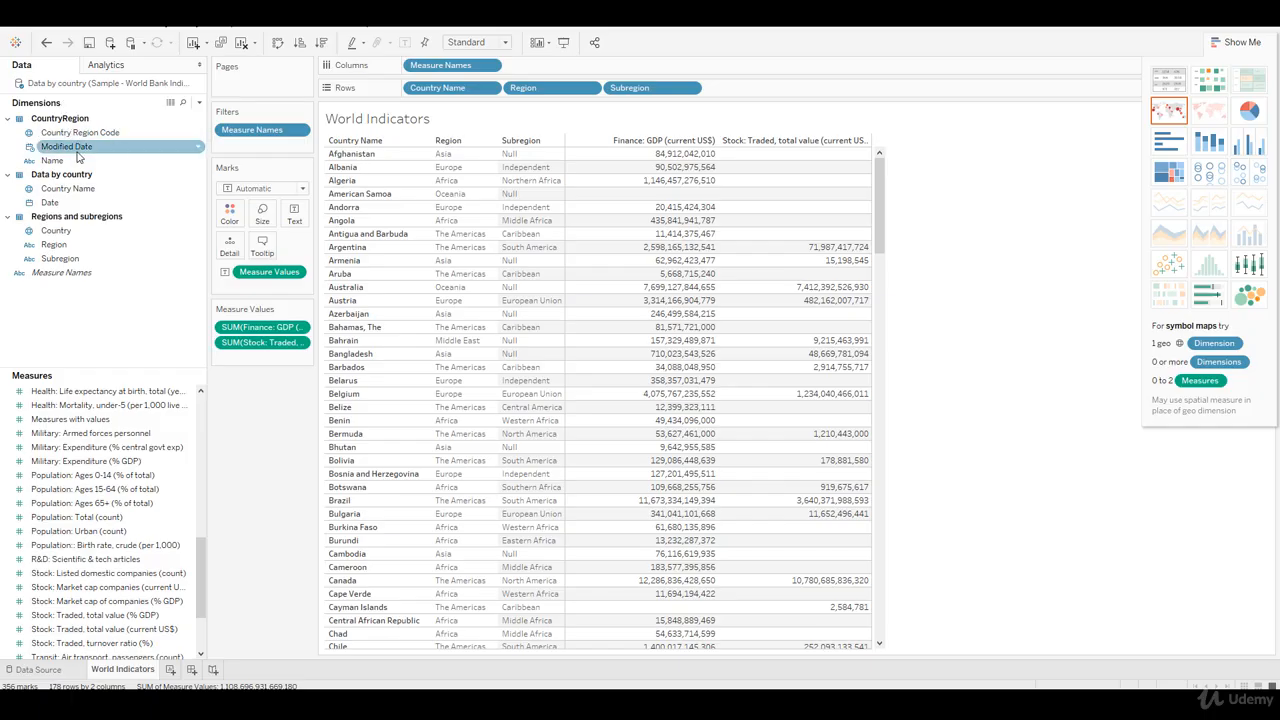
left_click(78, 132)
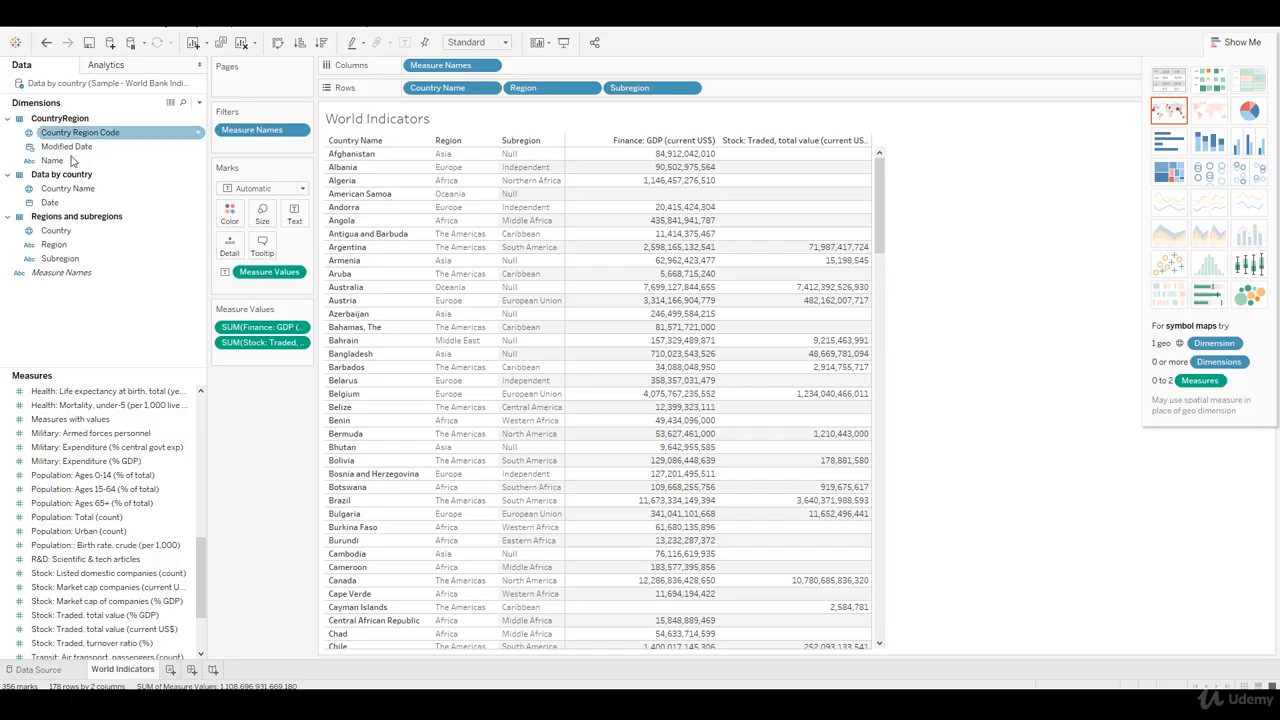
left_click(64, 161)
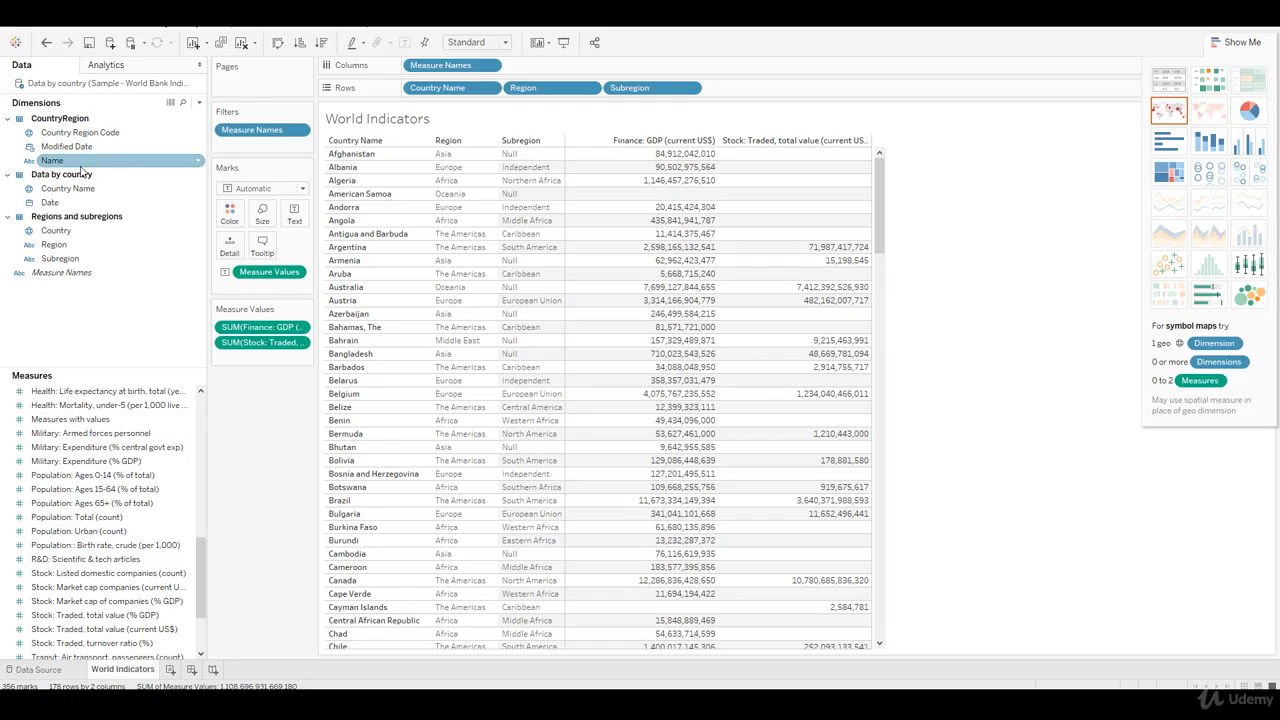
left_click(88, 134)
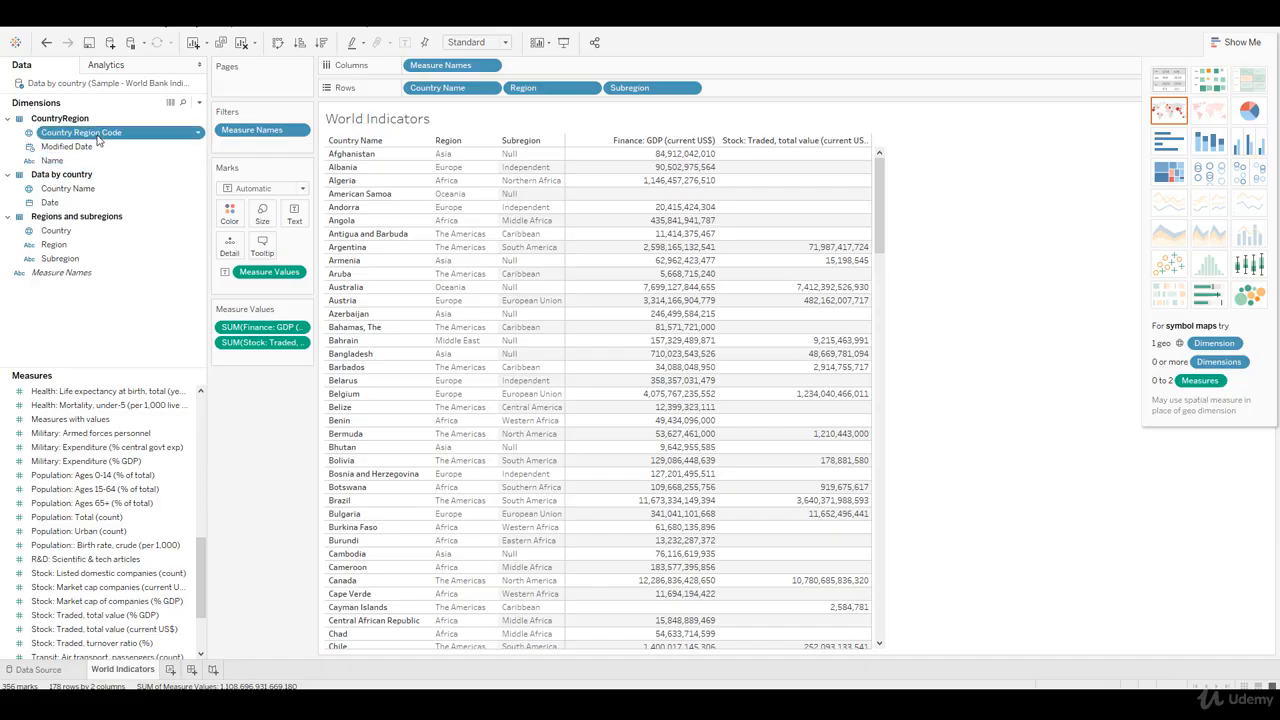
mouse_move(98, 141)
left_mouse_down()
mouse_move(250, 165)
mouse_move(350, 205)
mouse_move(434, 211)
left_mouse_up()
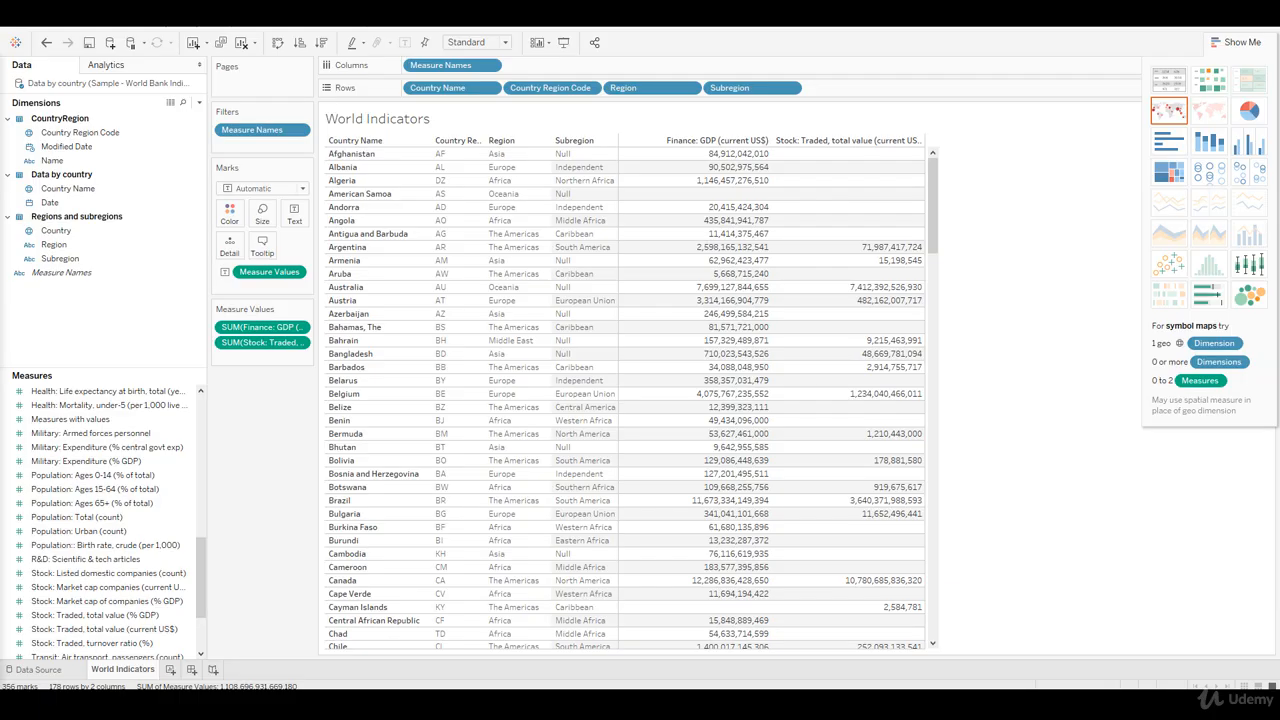
Step: Create a new worksheet and name it Interest Rates By Region
left_click(170, 670)
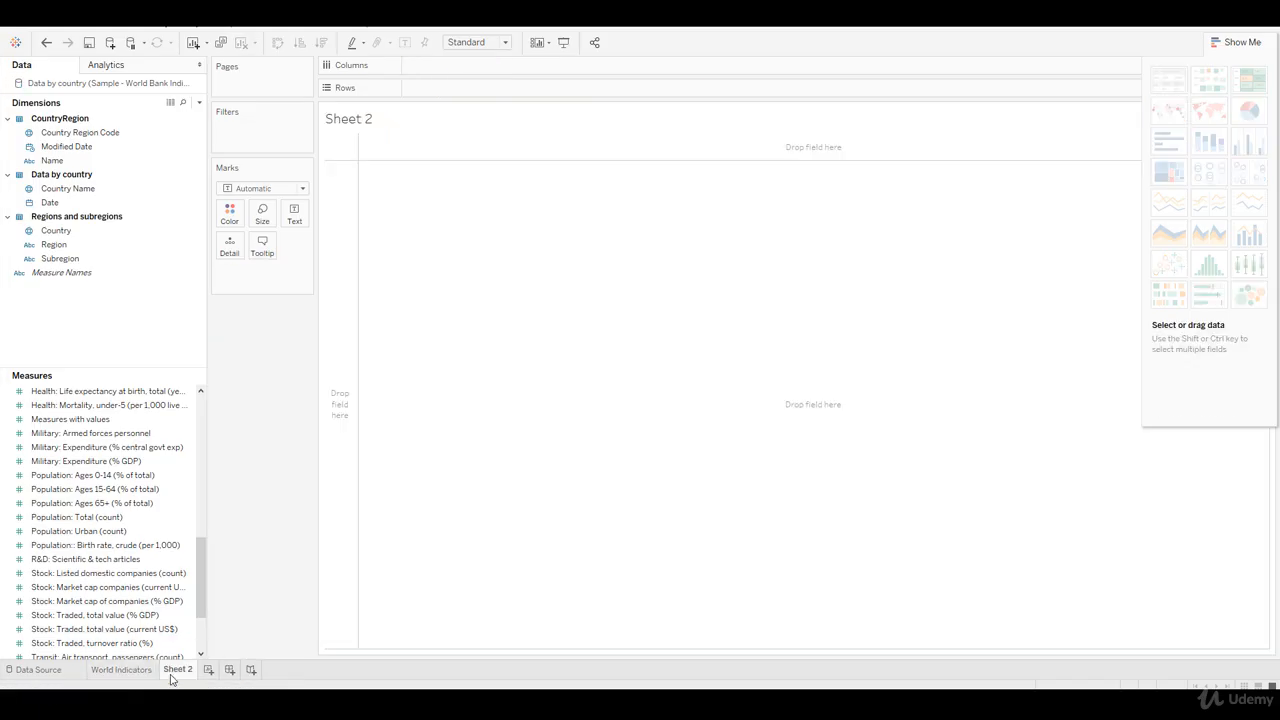
right_click(174, 670)
left_click(215, 539)
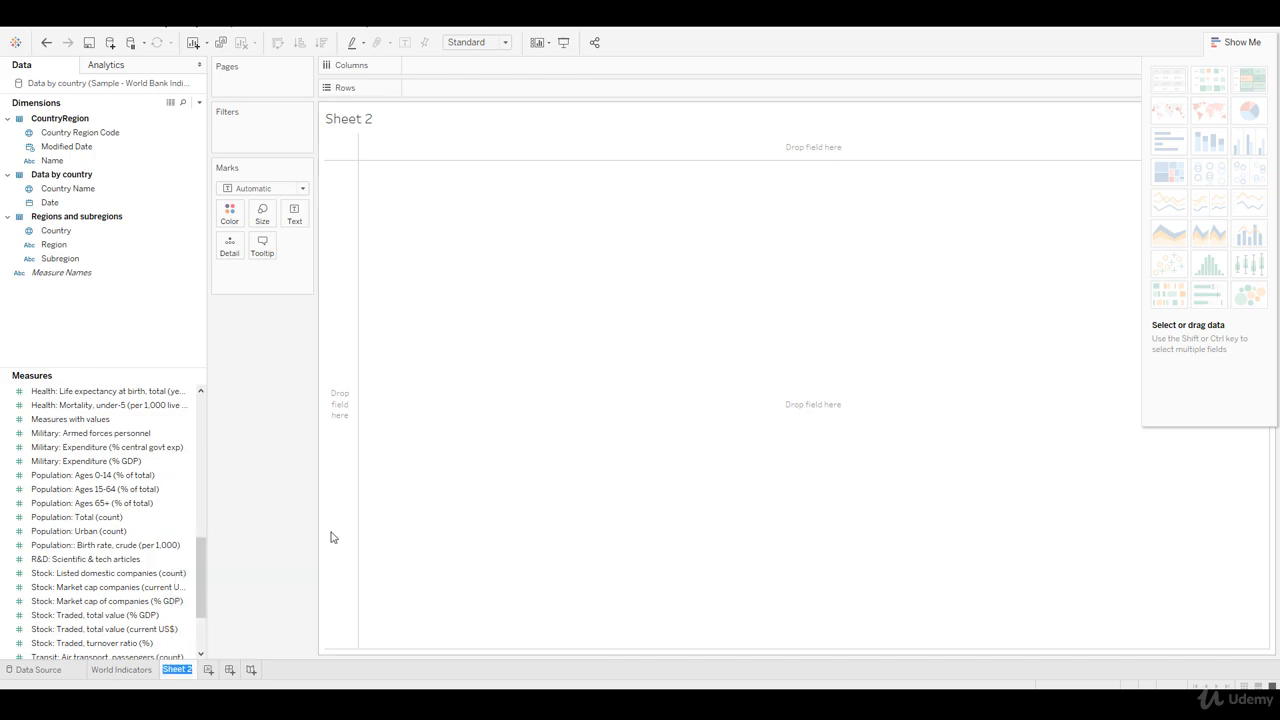
type("Interest")
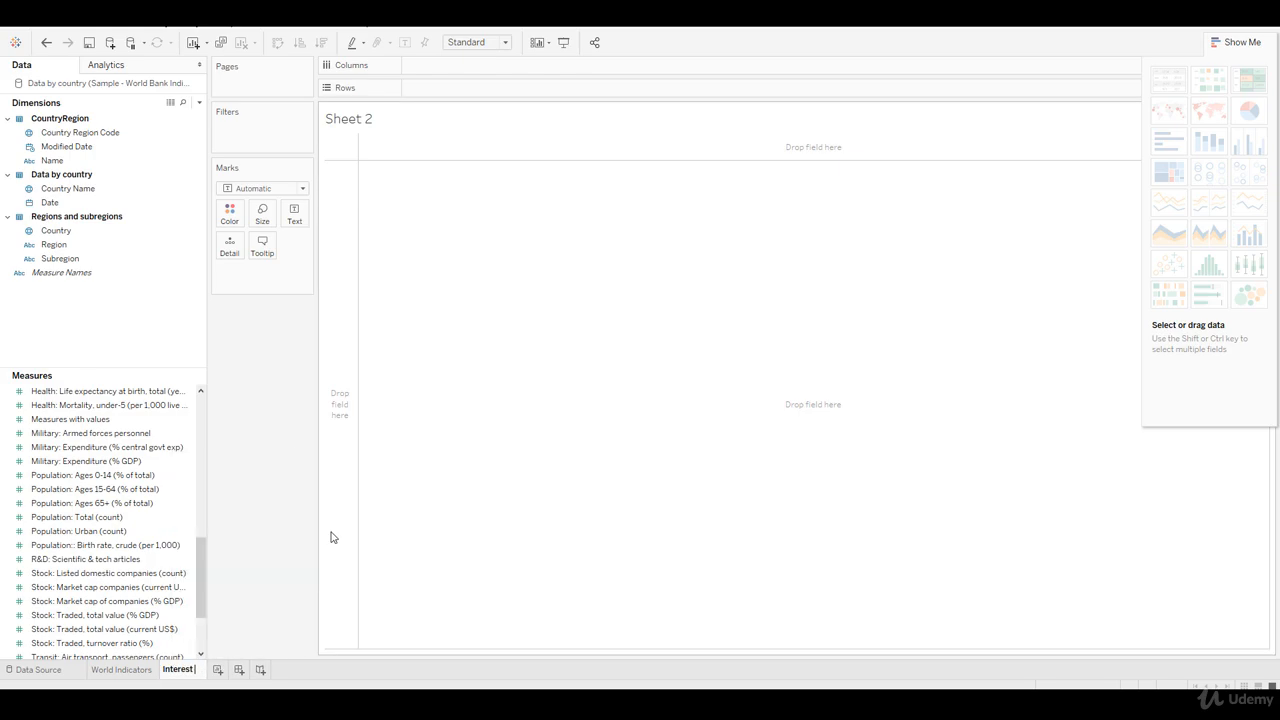
type(" Rates By Region")
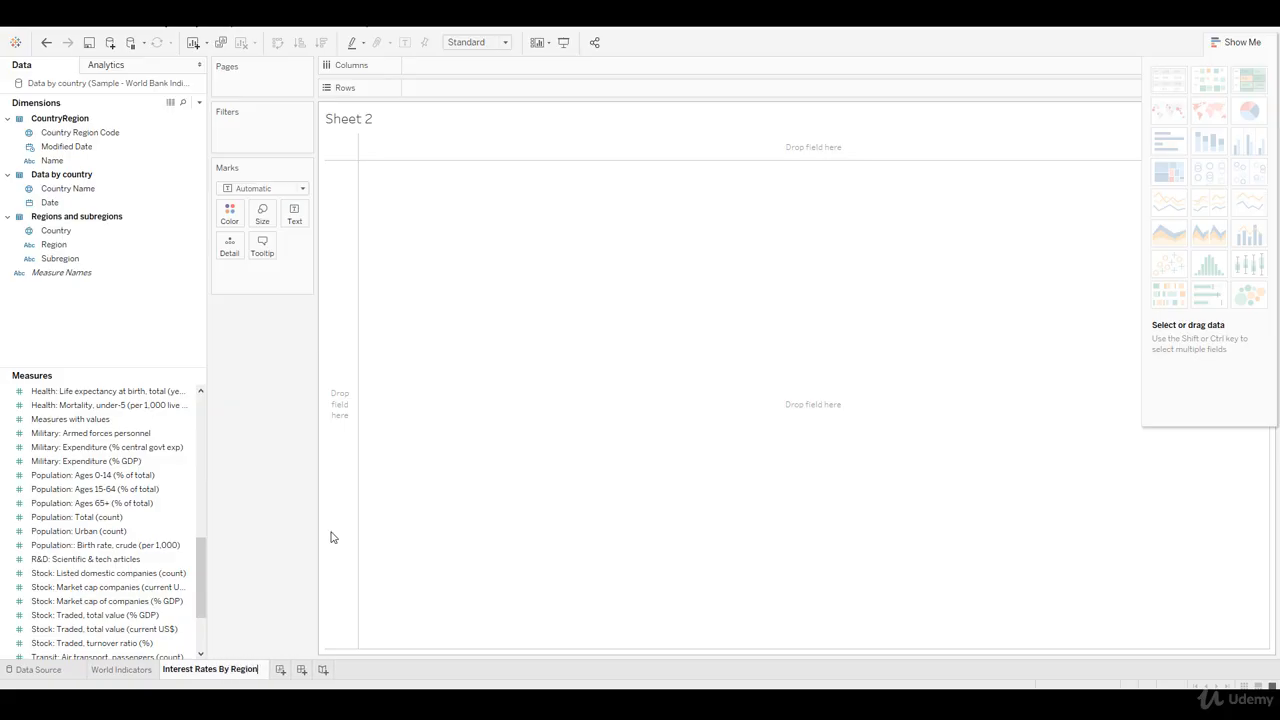
key("Return")
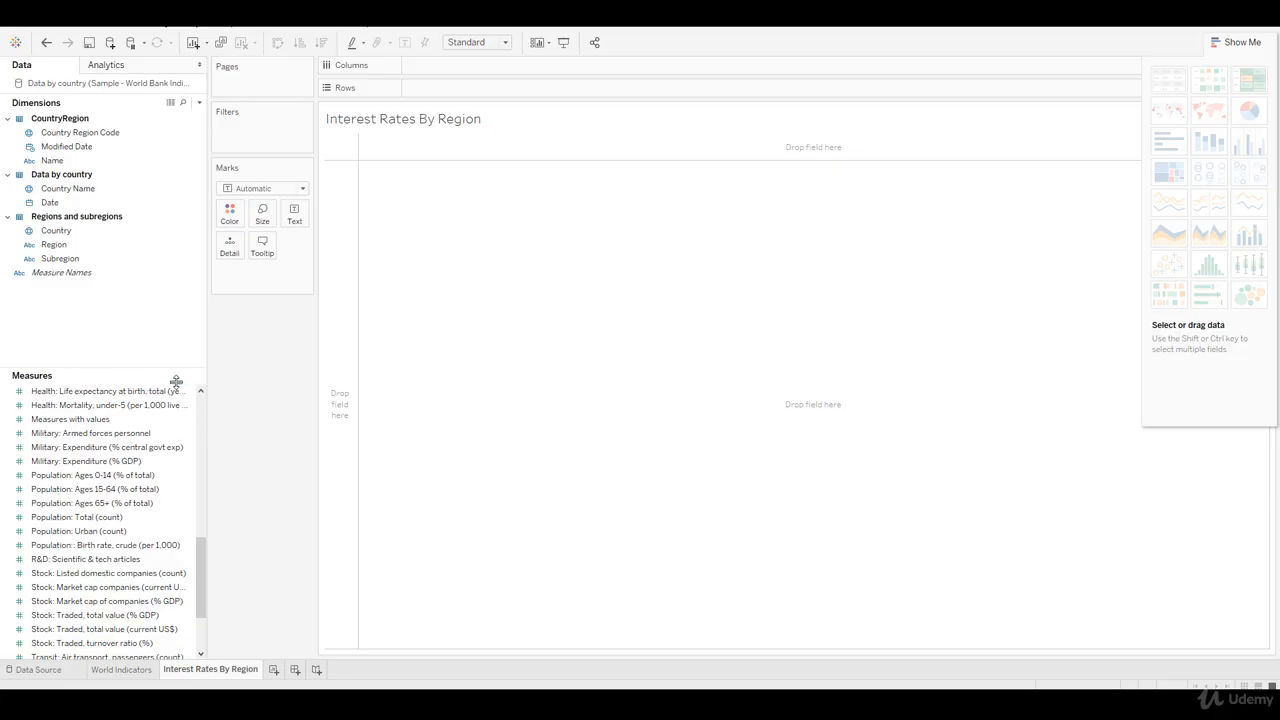
Step: Add Region as rows, search the fields for "inter", and show Finance: Real interest rate (%) as the table values
left_click_drag(60, 245, 336, 290)
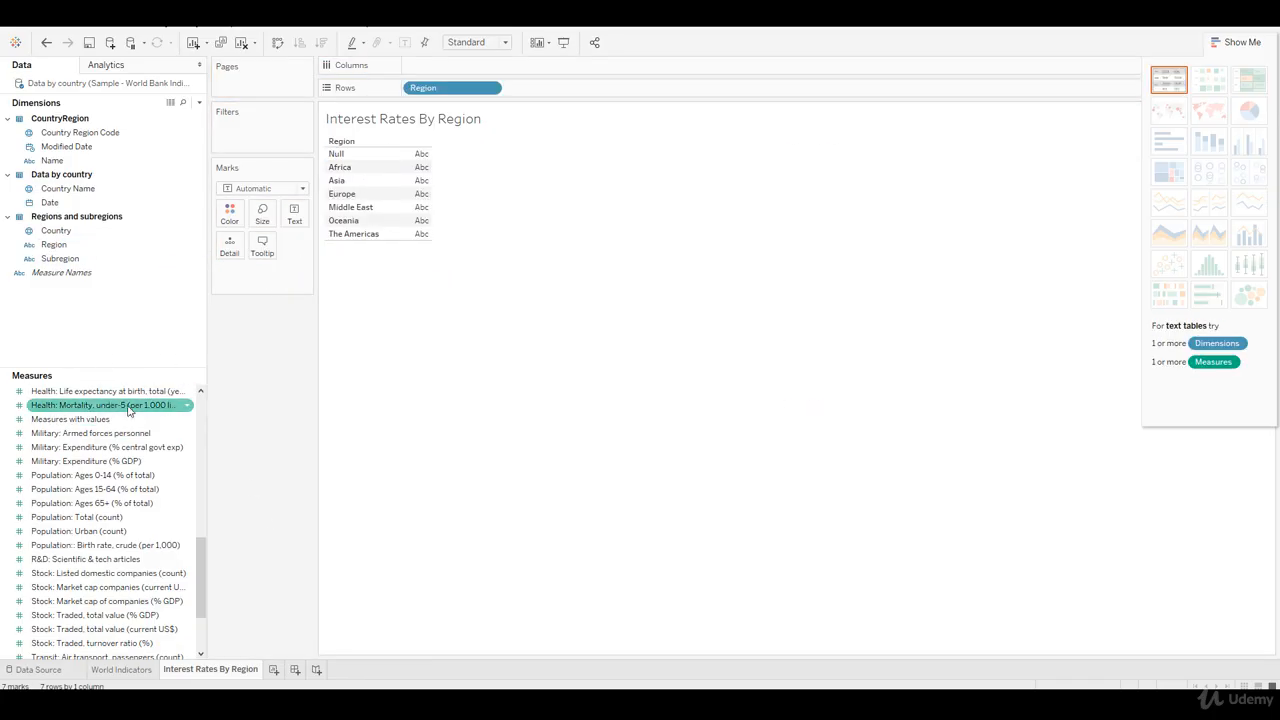
left_click(183, 102)
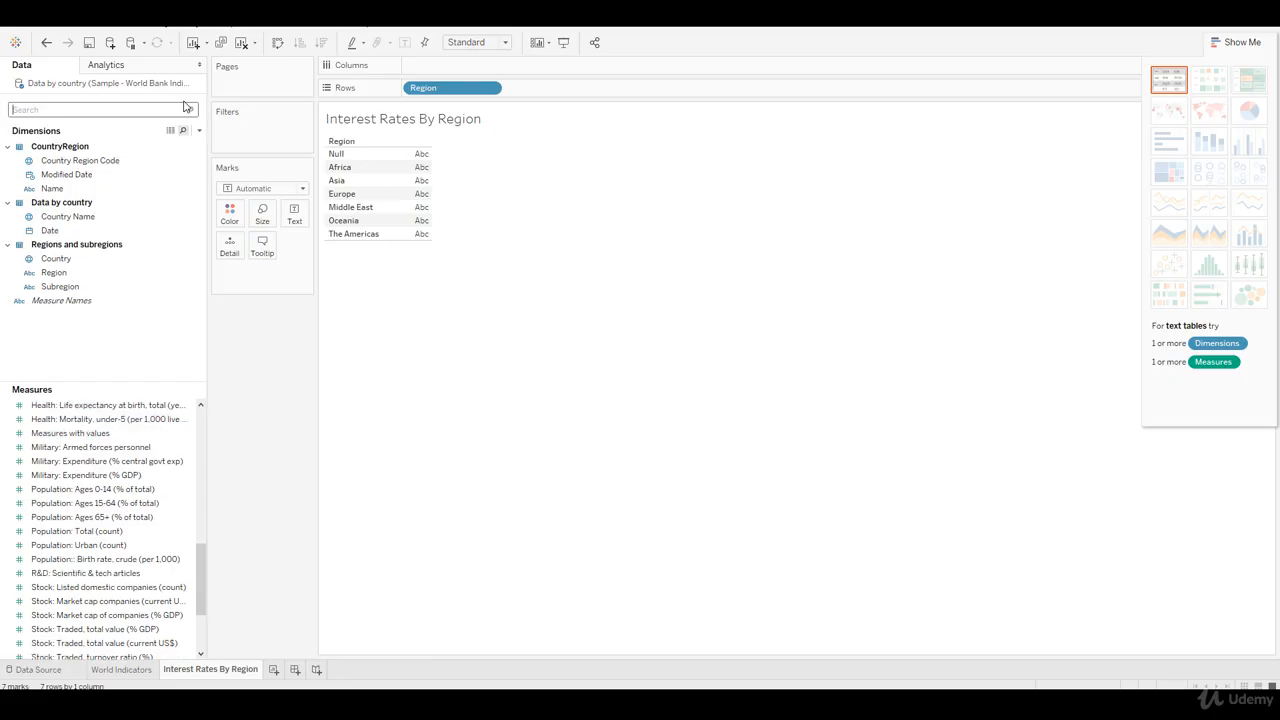
type("inter")
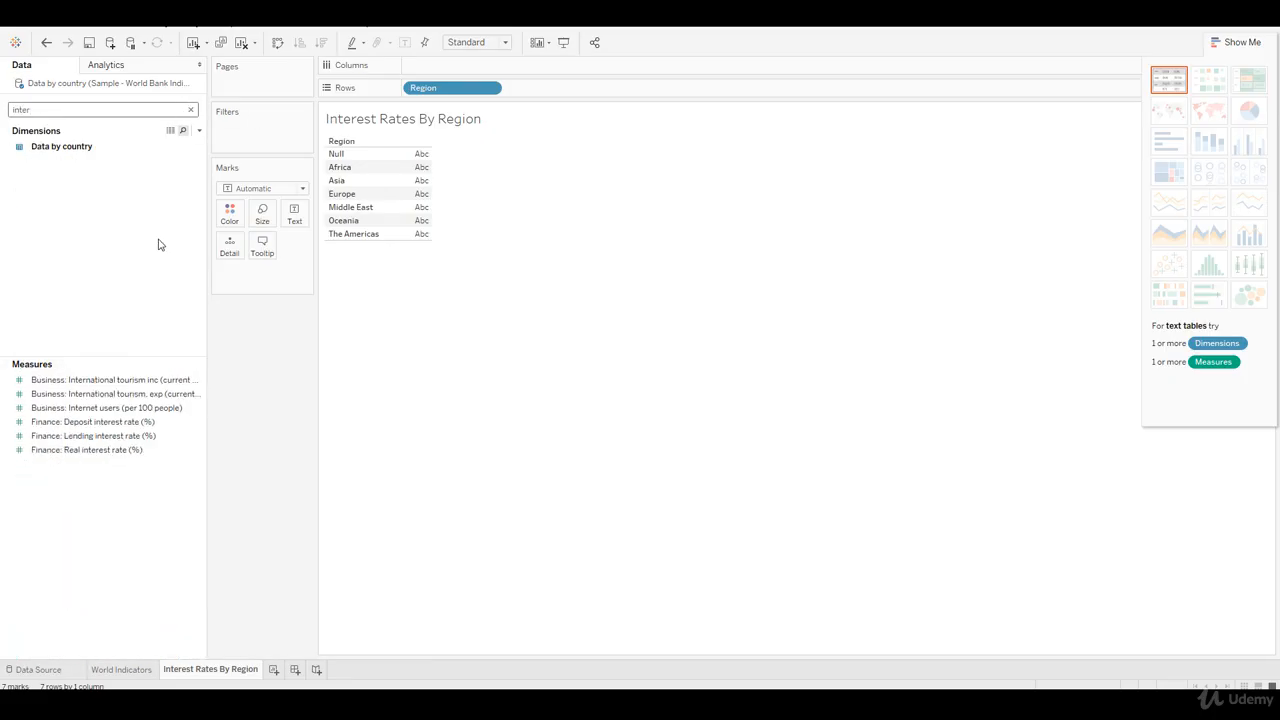
left_click(128, 450)
left_click_drag(111, 459, 420, 210)
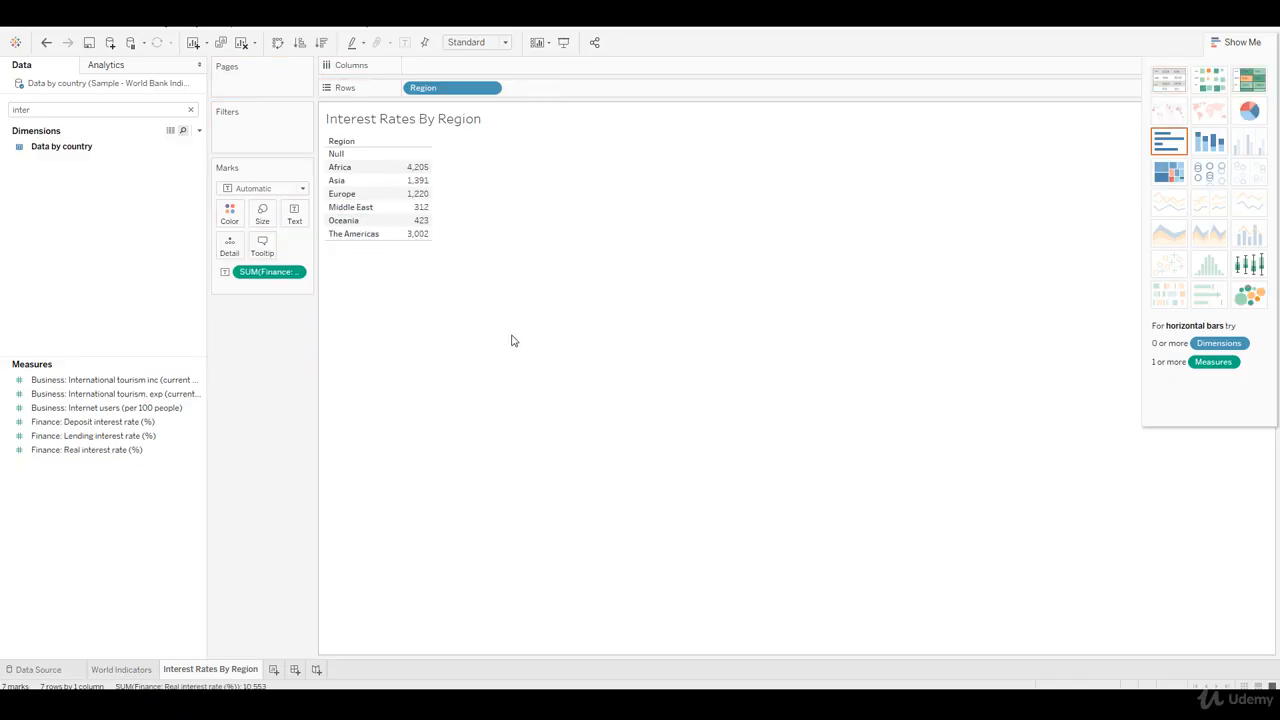
Step: Review both worksheets, then create a new dashboard and place the World Indicators sheet on it
left_click(130, 670)
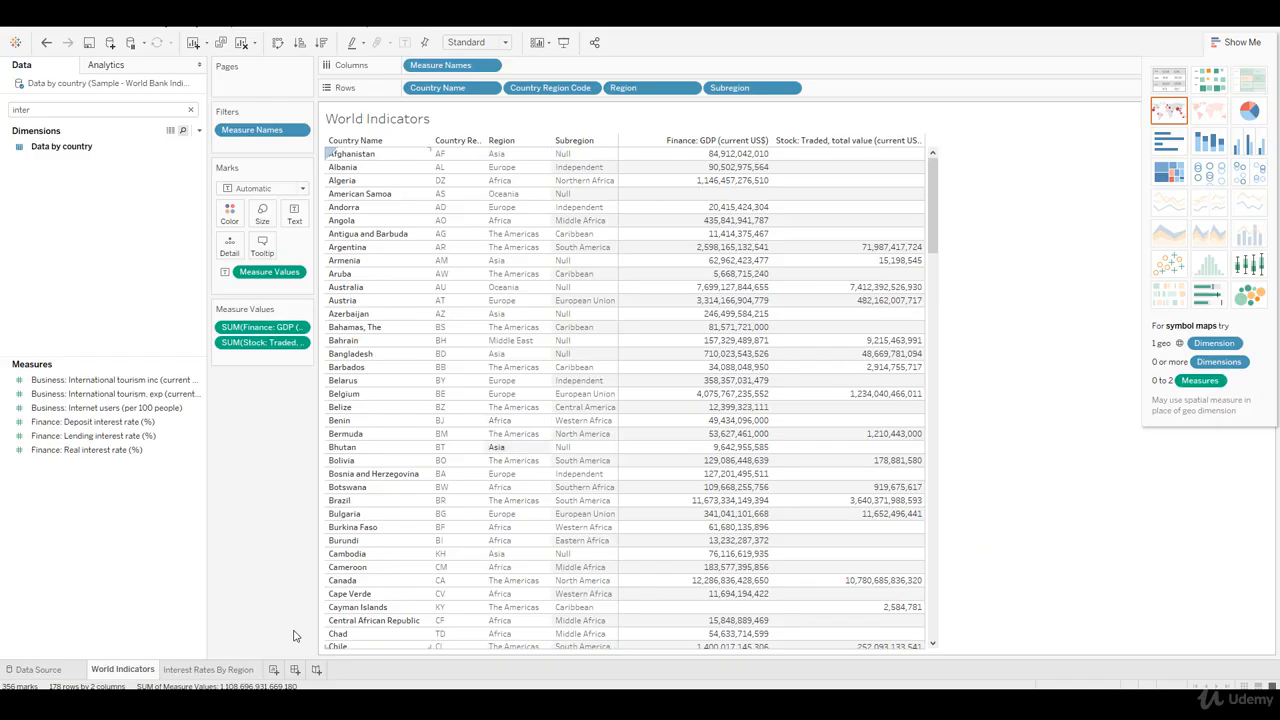
left_click(224, 672)
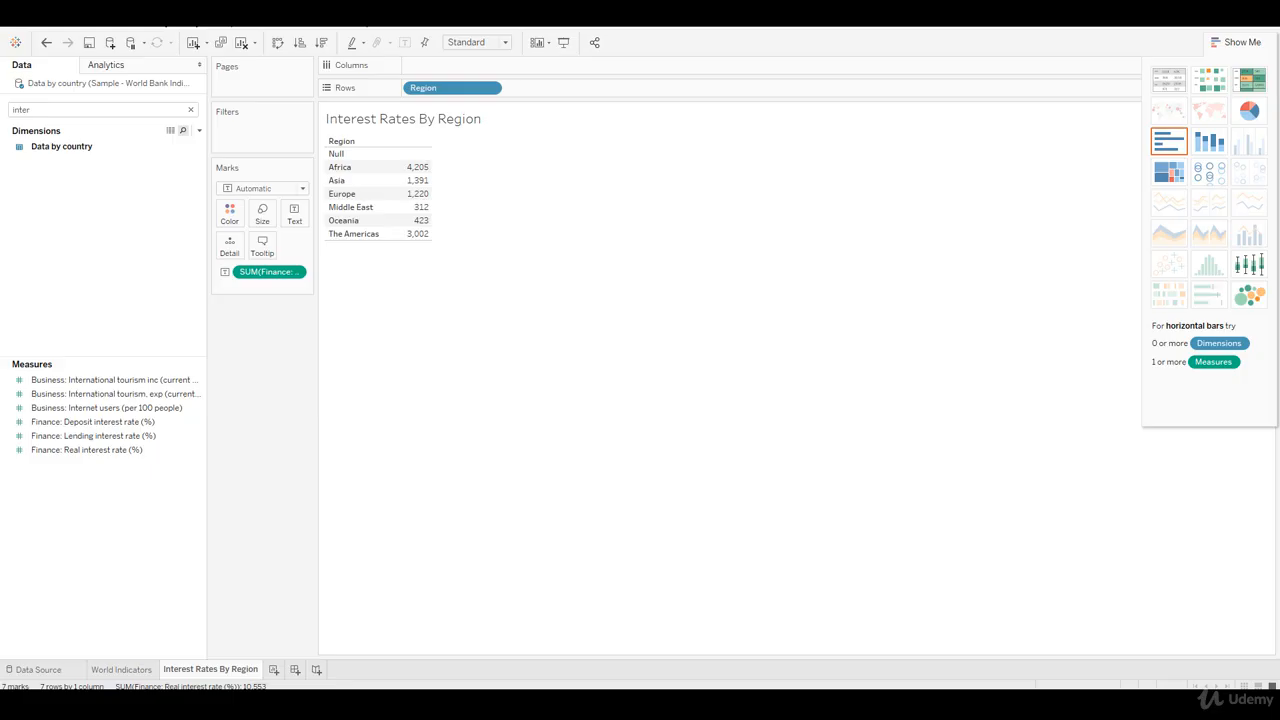
left_click(295, 670)
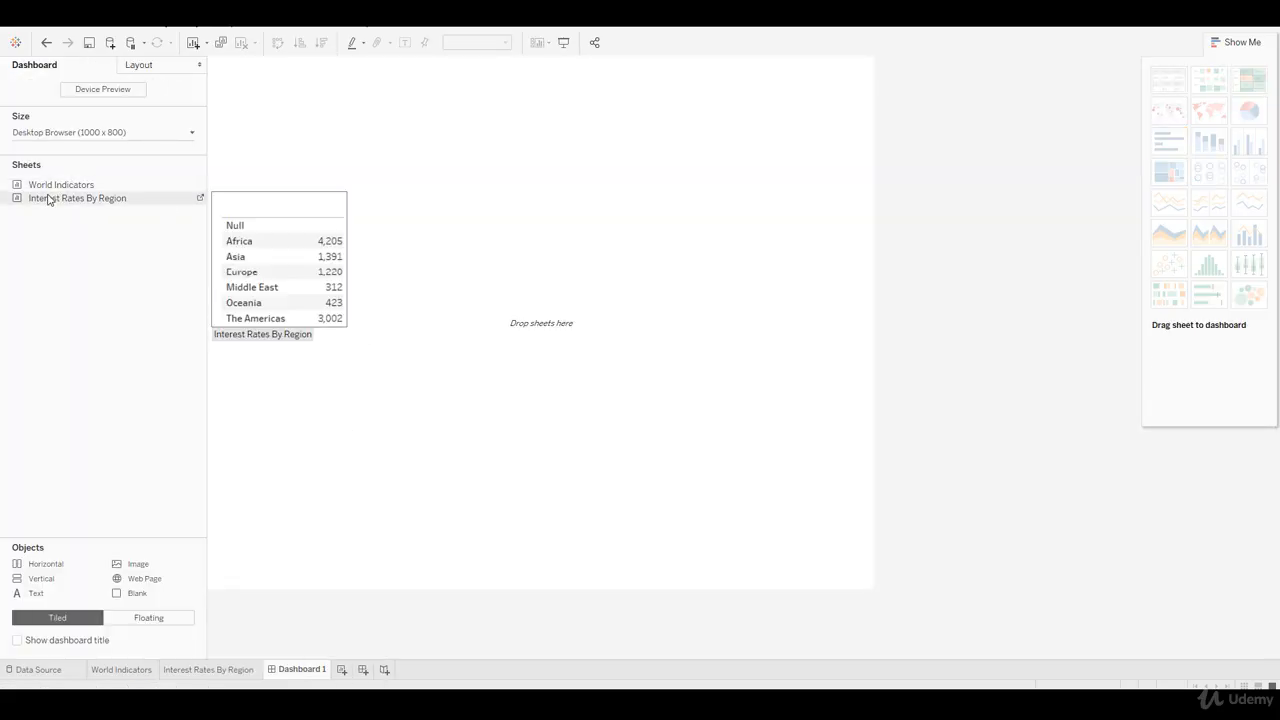
mouse_move(48, 190)
left_click_drag(48, 190, 436, 217)
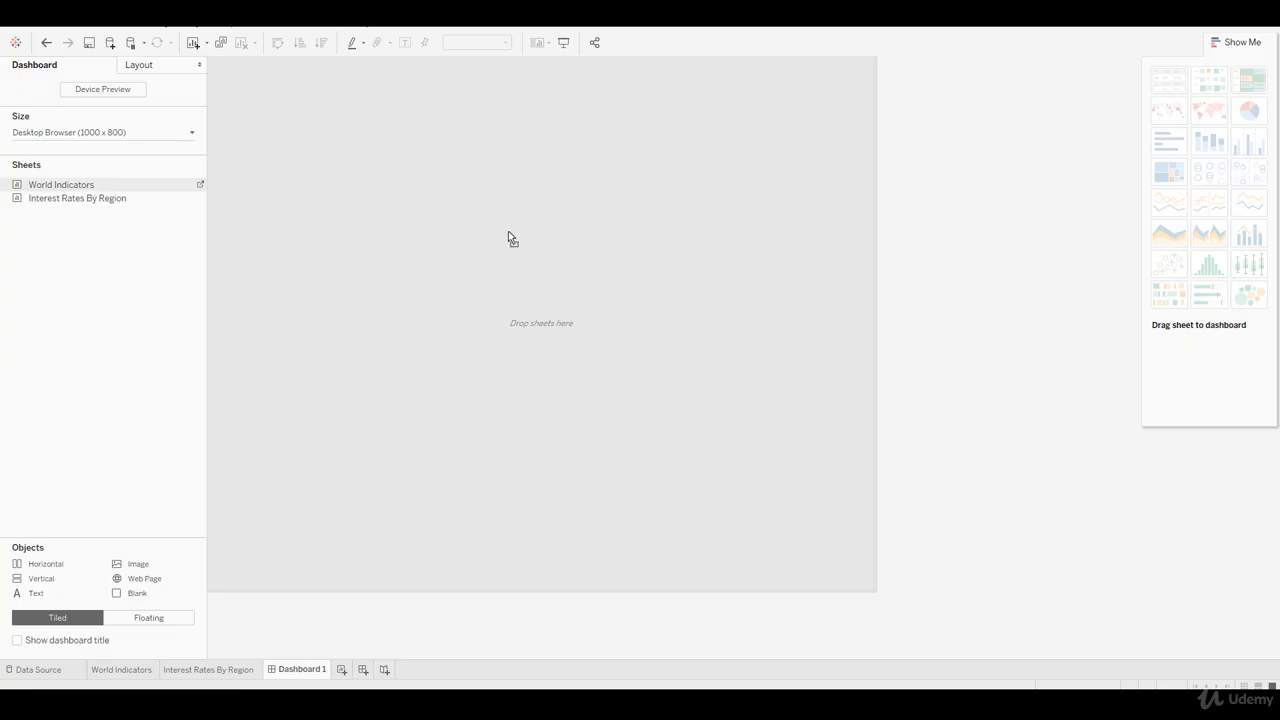
left_click_drag(508, 231, 476, 200)
left_click_drag(536, 177, 535, 177)
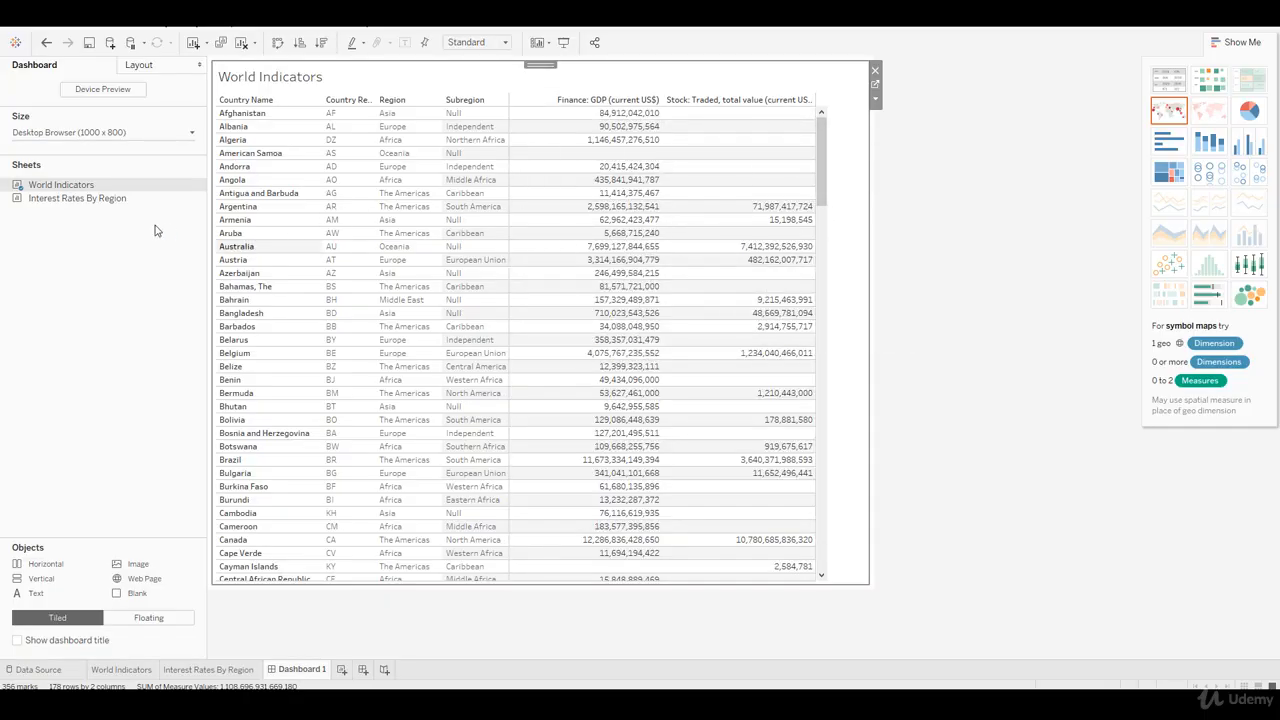
Step: Add the Interest Rates By Region sheet below World Indicators on the dashboard and enlarge the height of World Indicators
mouse_move(62, 200)
left_mouse_down()
mouse_move(286, 271)
mouse_move(549, 147)
mouse_move(738, 240)
mouse_move(605, 152)
mouse_move(437, 358)
mouse_move(609, 375)
mouse_move(631, 480)
mouse_move(527, 491)
left_mouse_up()
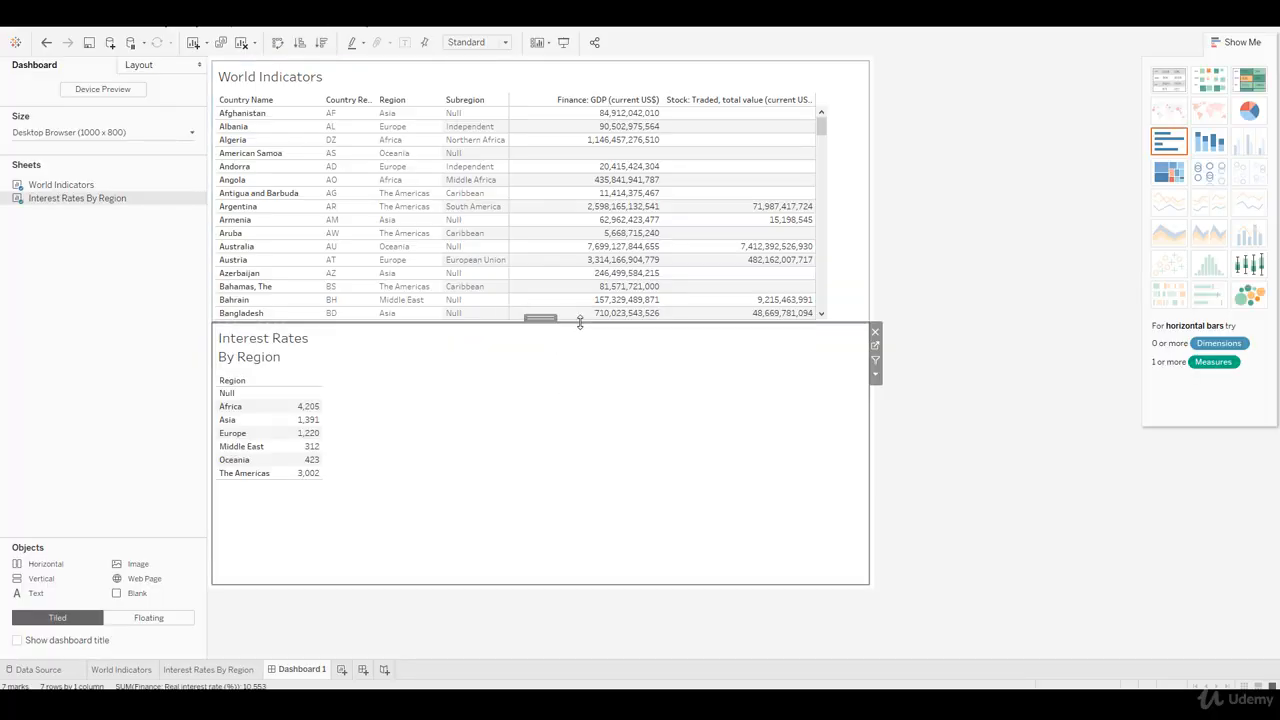
left_click_drag(579, 321, 574, 410)
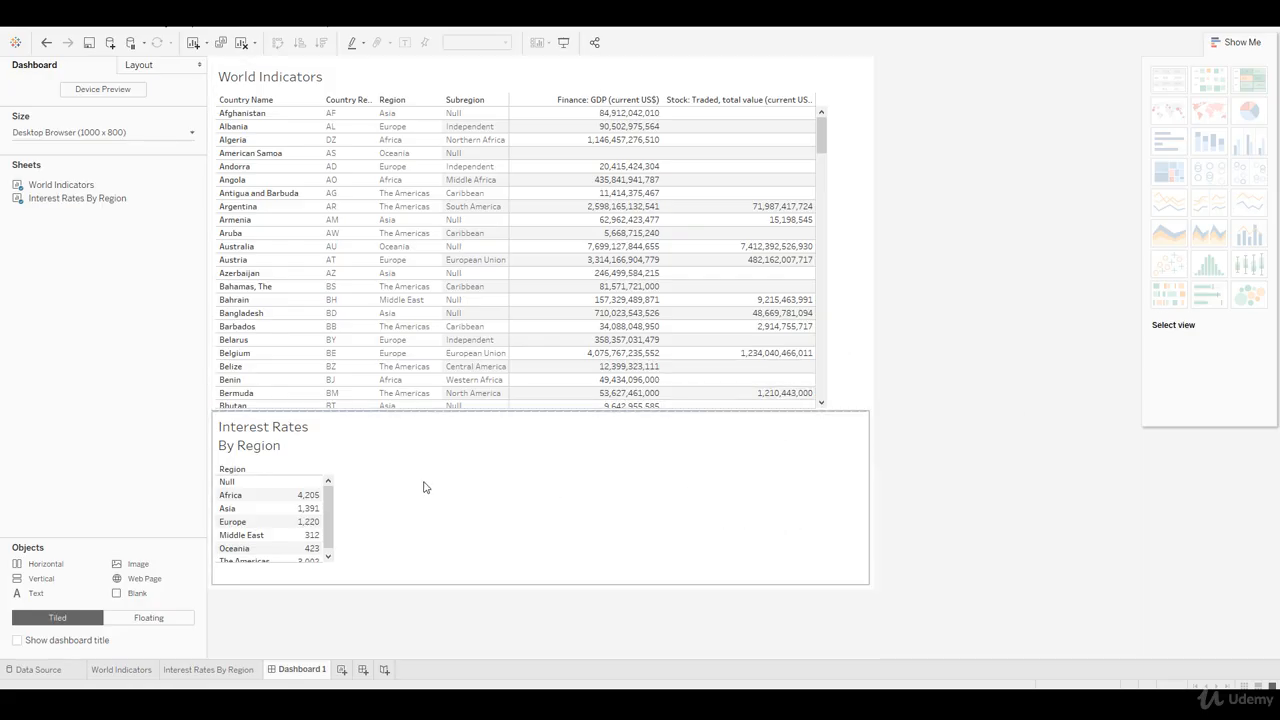
mouse_move(507, 413)
left_mouse_down()
mouse_move(509, 372)
mouse_move(509, 427)
mouse_move(508, 414)
left_mouse_up()
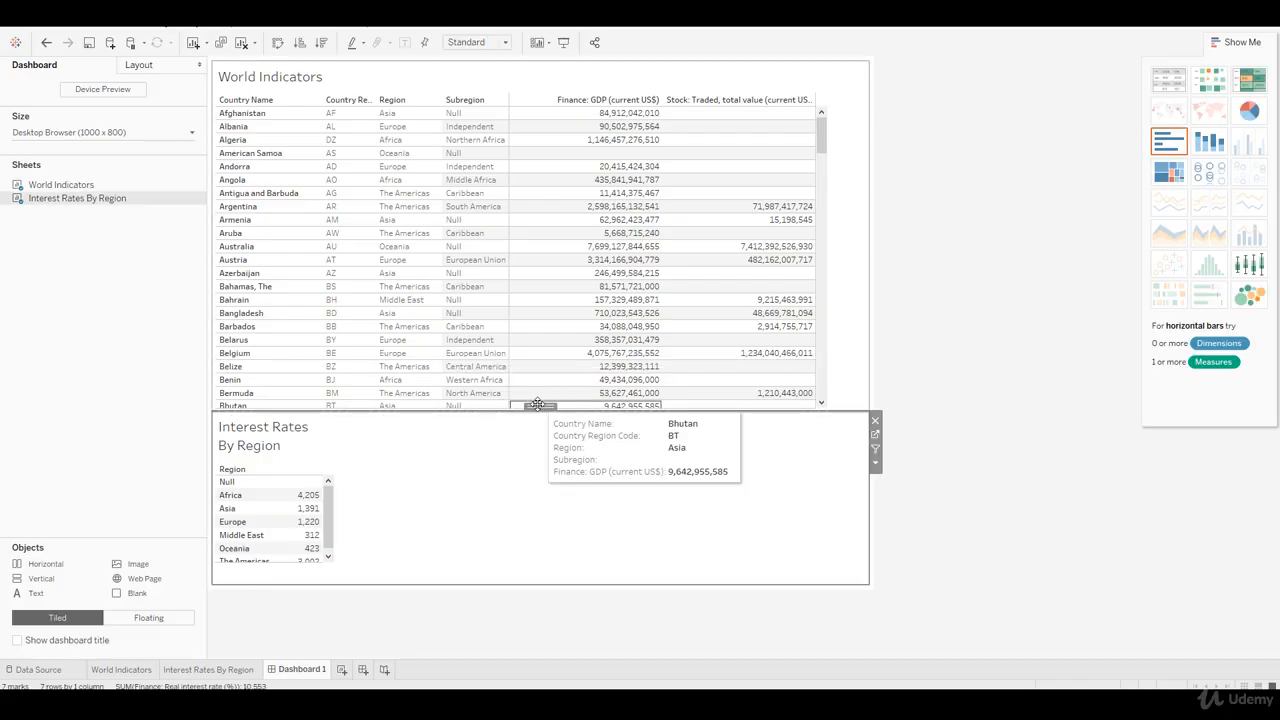
Step: Move Interest Rates By Region to the right of World Indicators and widen World Indicators to show both measure columns
left_click_drag(537, 406, 780, 337)
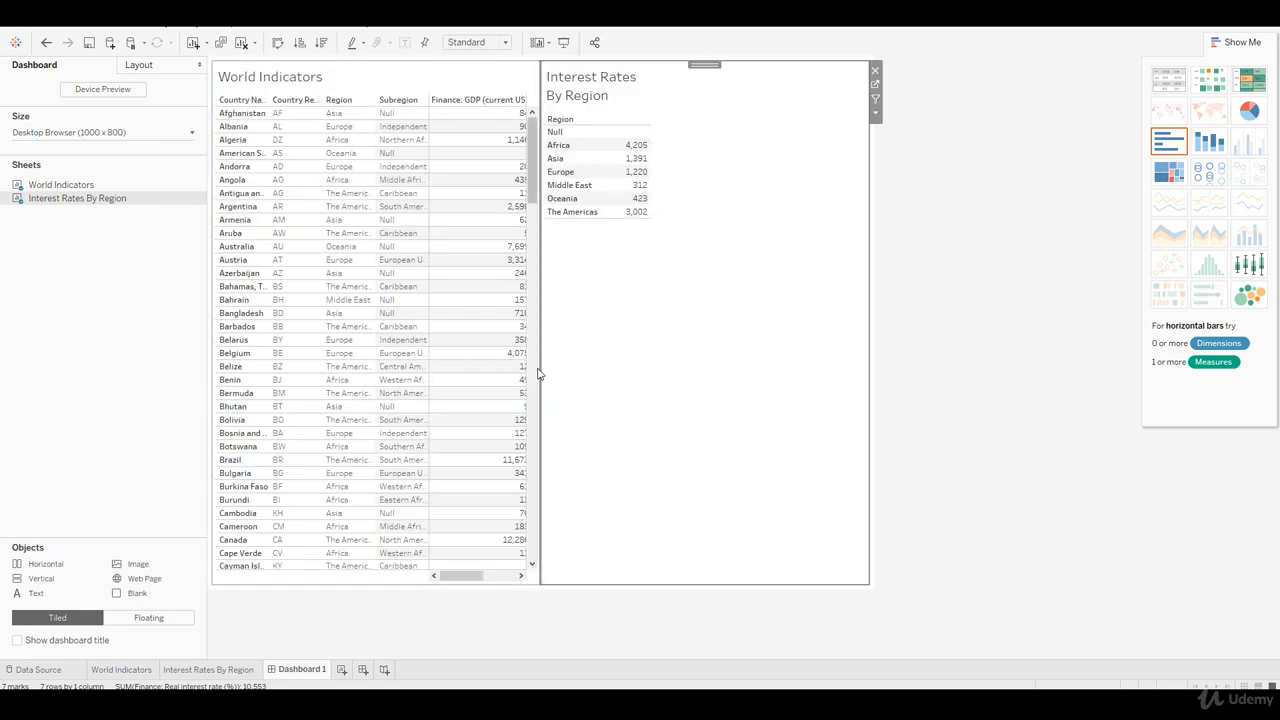
left_click_drag(539, 373, 750, 373)
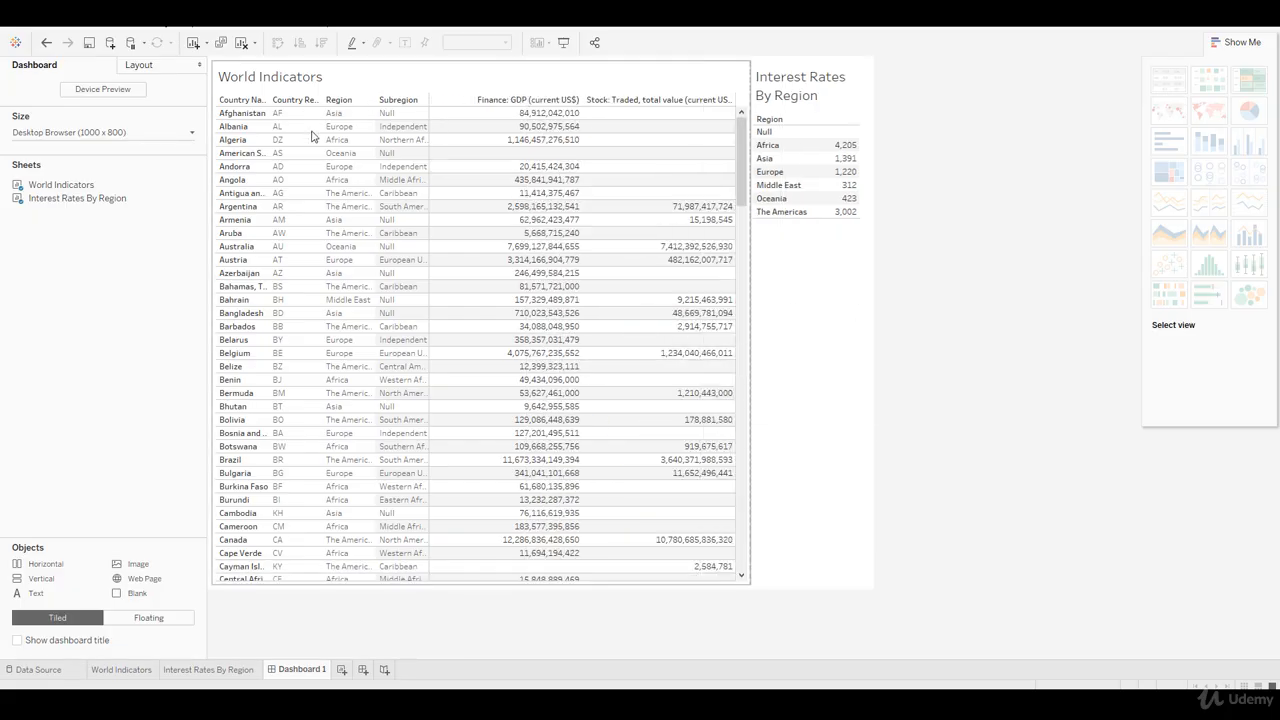